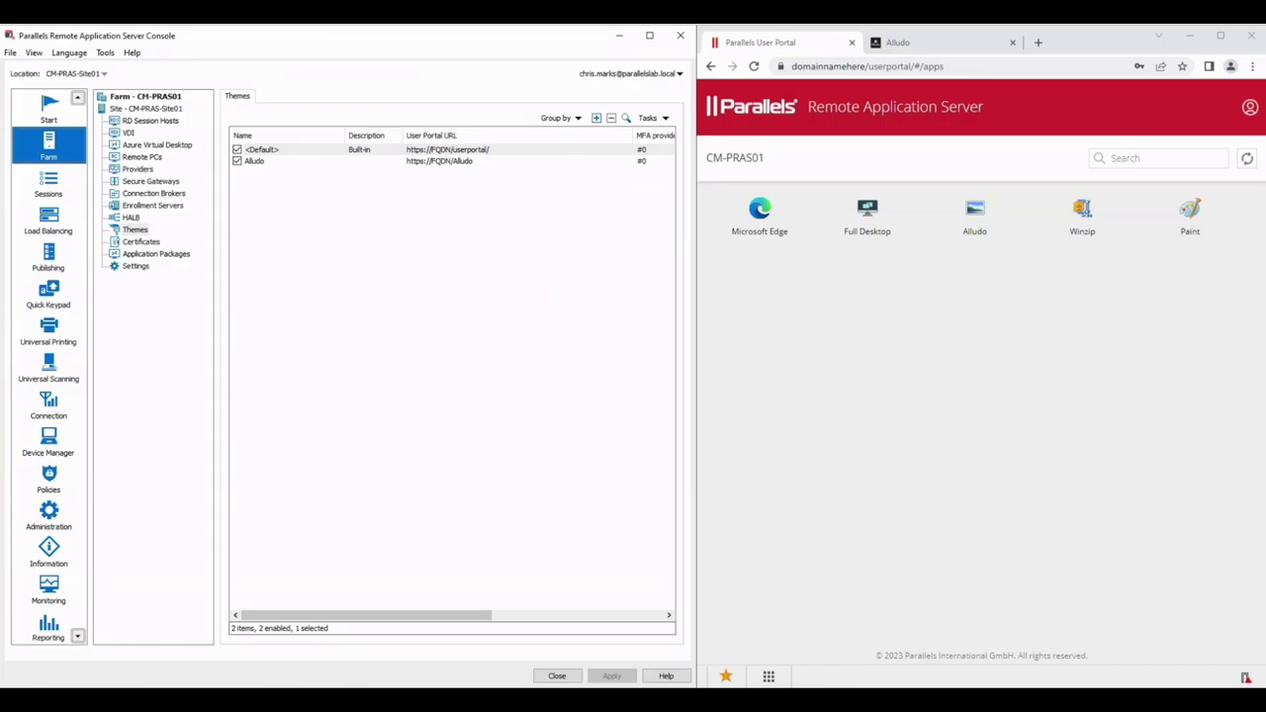
# Select the Alludo theme, switch to its user portal in the browser, and log in with the account password
pyautogui.click(256, 165)
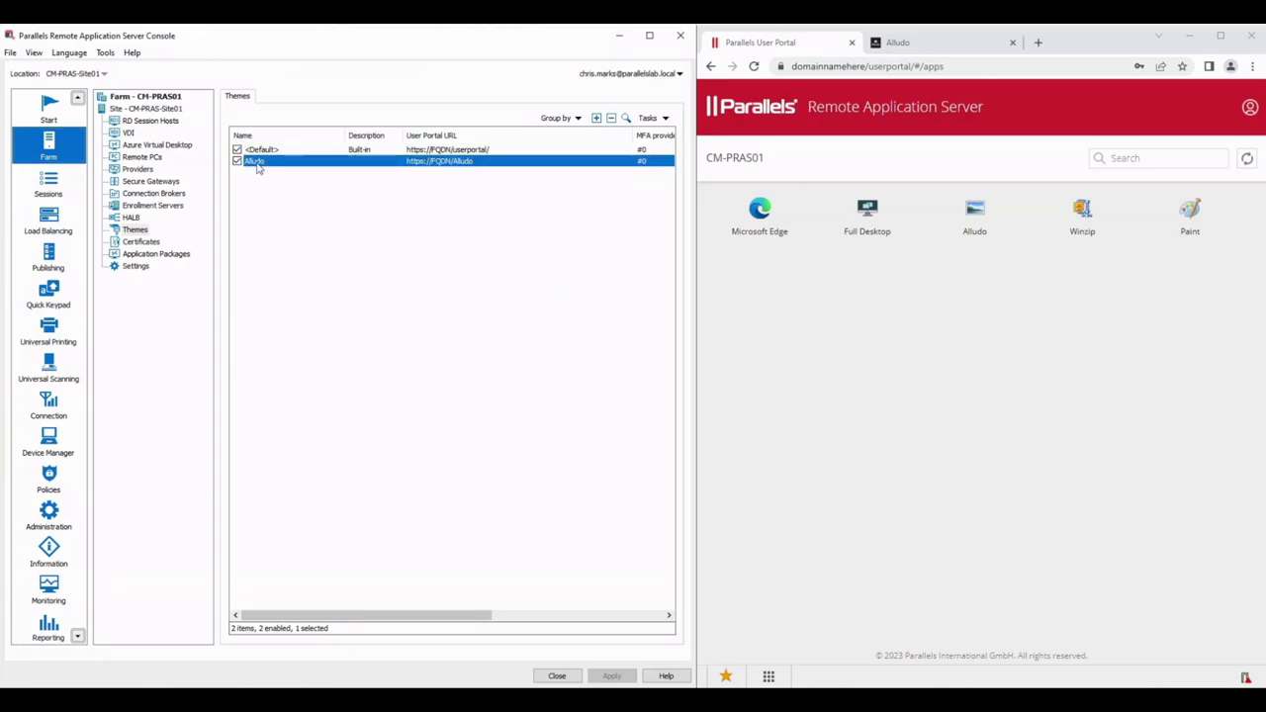
pyautogui.click(956, 45)
pyautogui.click(870, 352)
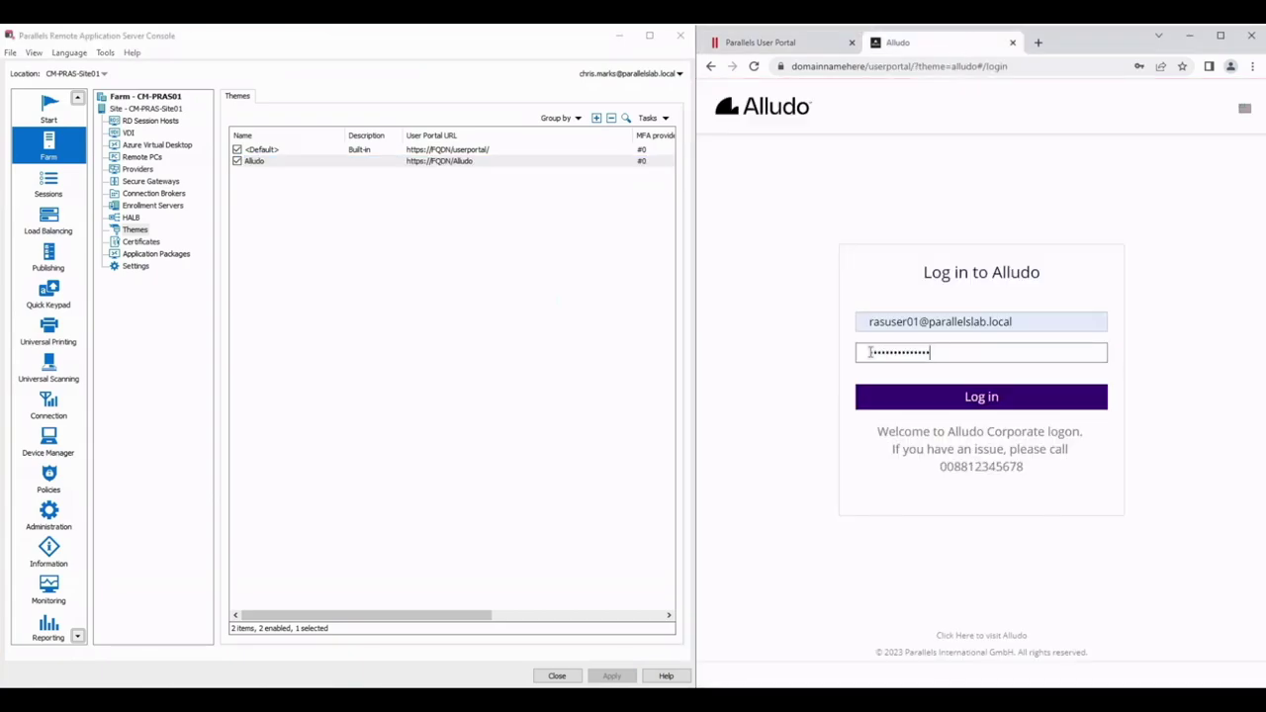
pyautogui.click(974, 400)
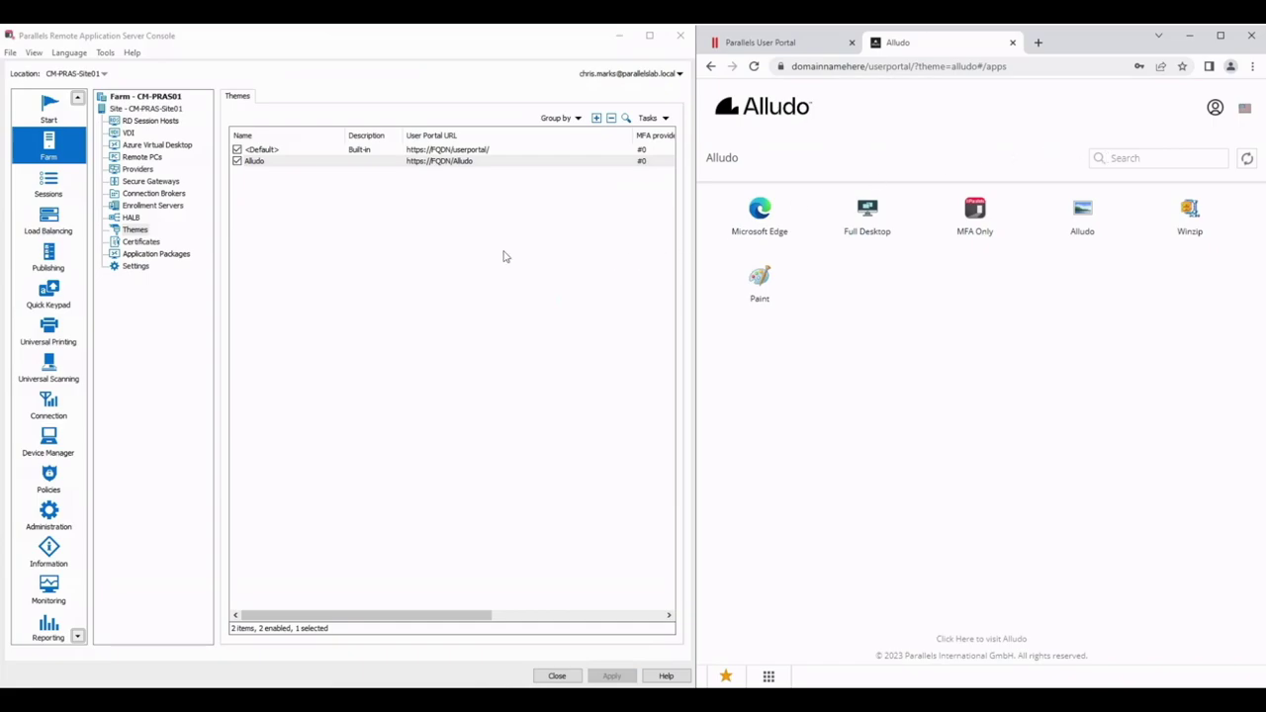
# Switch to the Parallels RAS Console, add a theme named SecureAlludo and open its access settings
pyautogui.click(597, 119)
pyautogui.click(409, 254)
pyautogui.write('SecureAlludo')
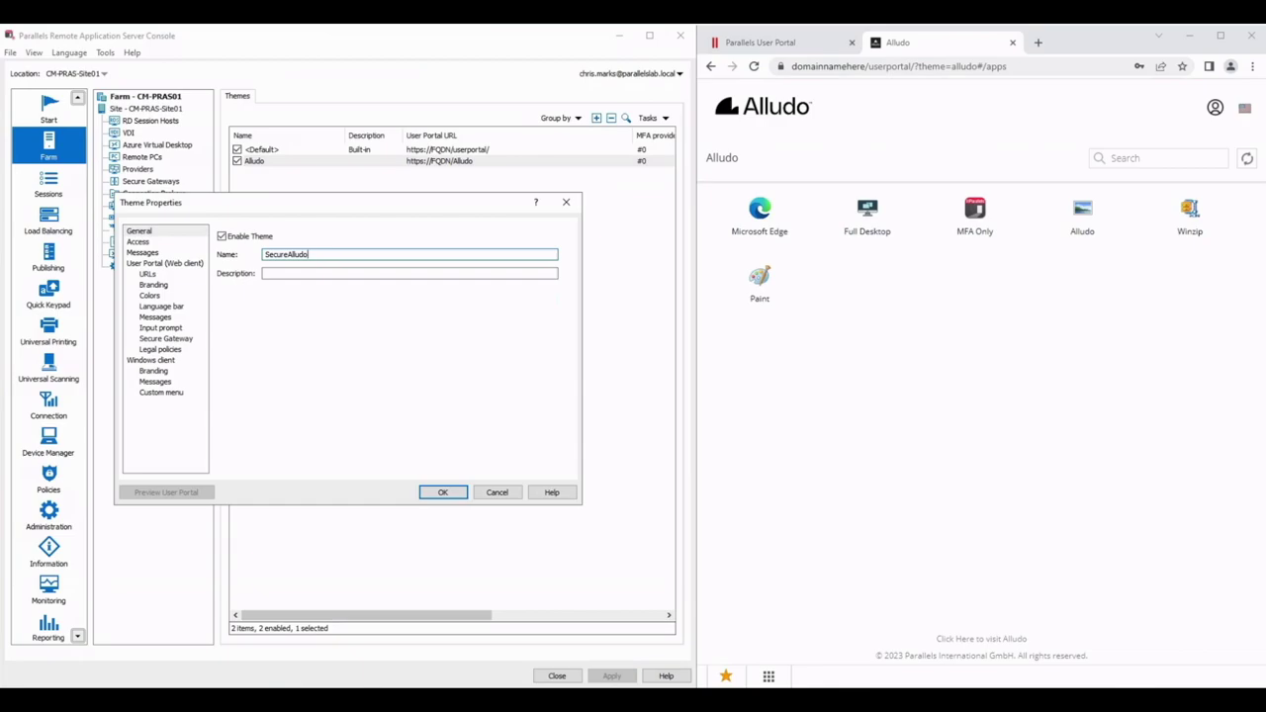
pyautogui.click(141, 243)
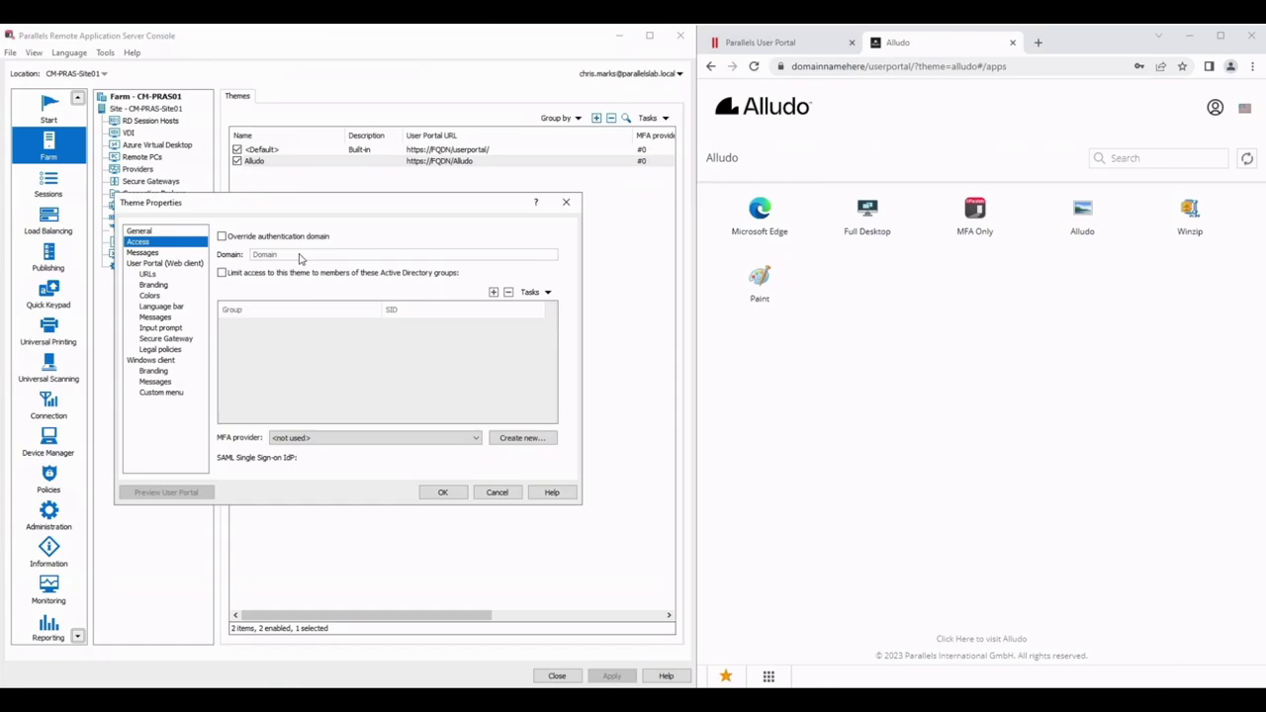
pyautogui.click(222, 276)
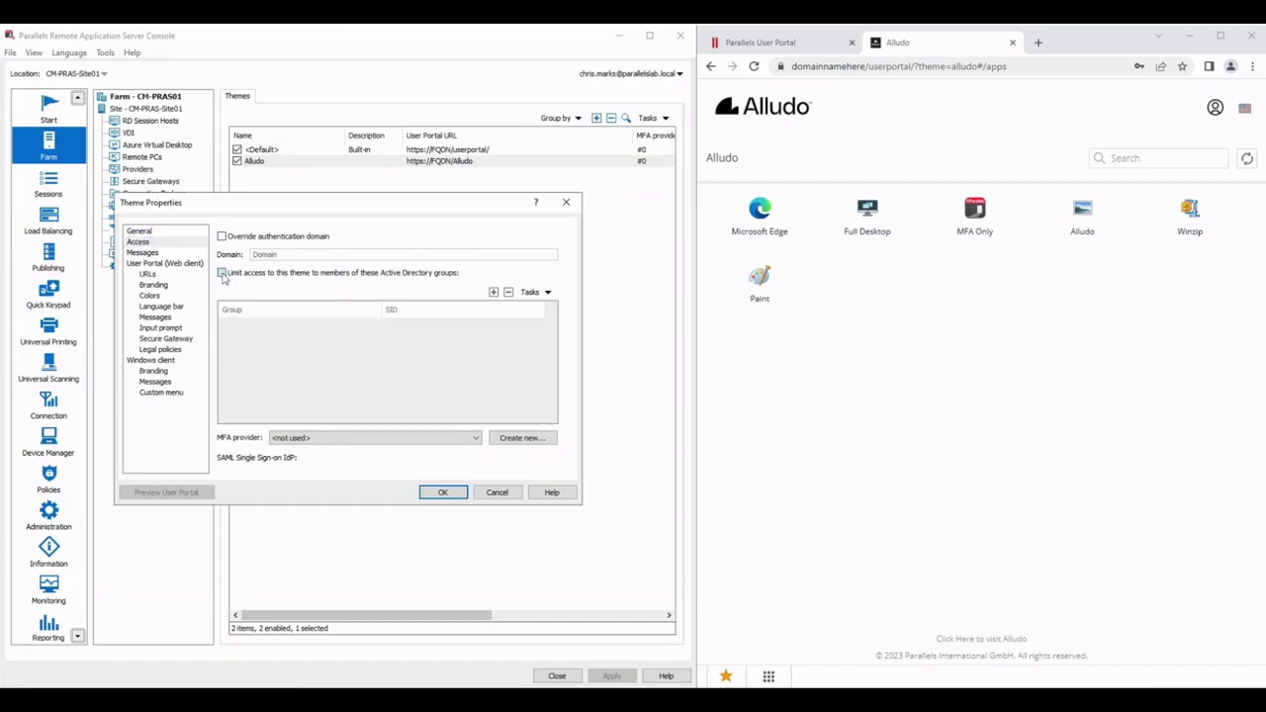
pyautogui.click(493, 292)
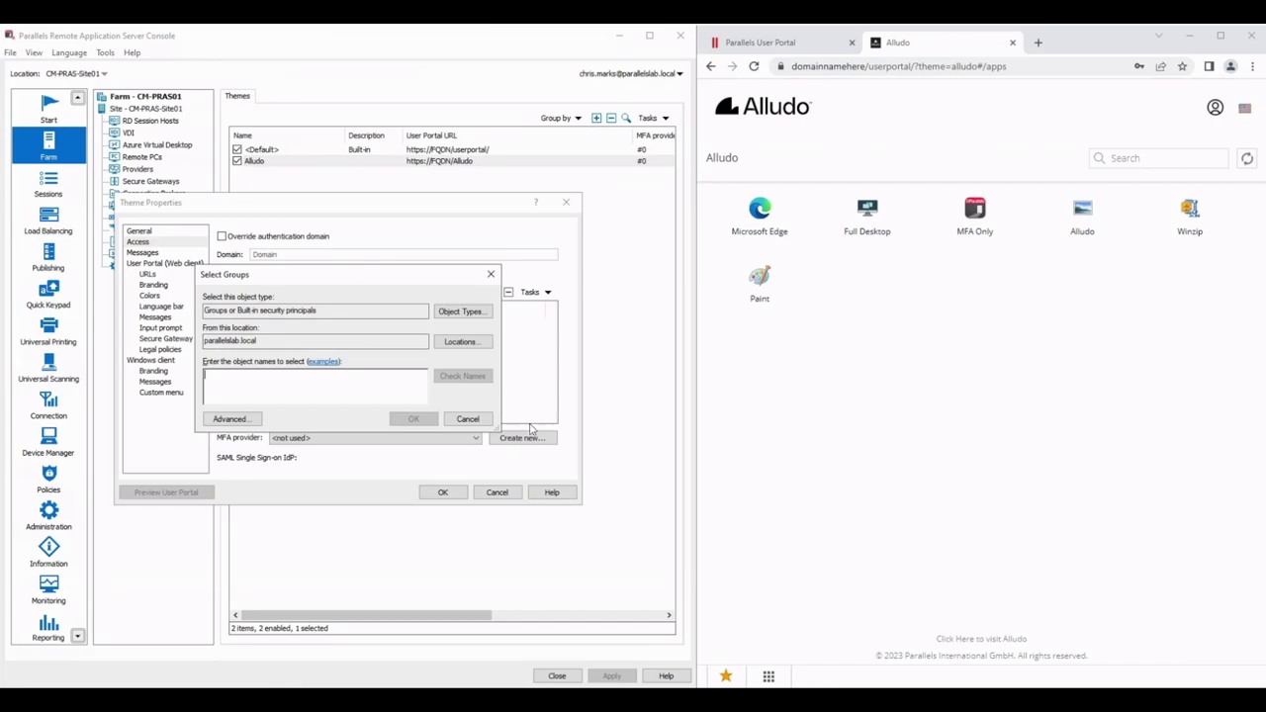
pyautogui.click(469, 420)
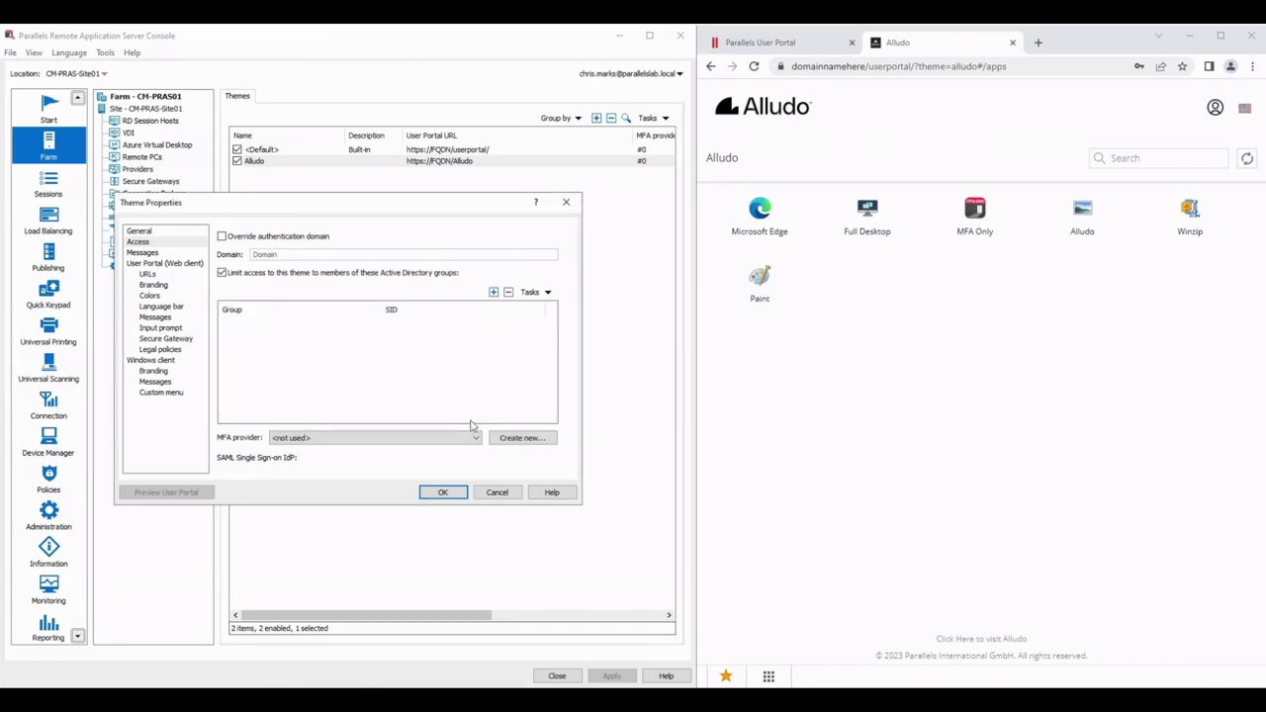
pyautogui.click(223, 273)
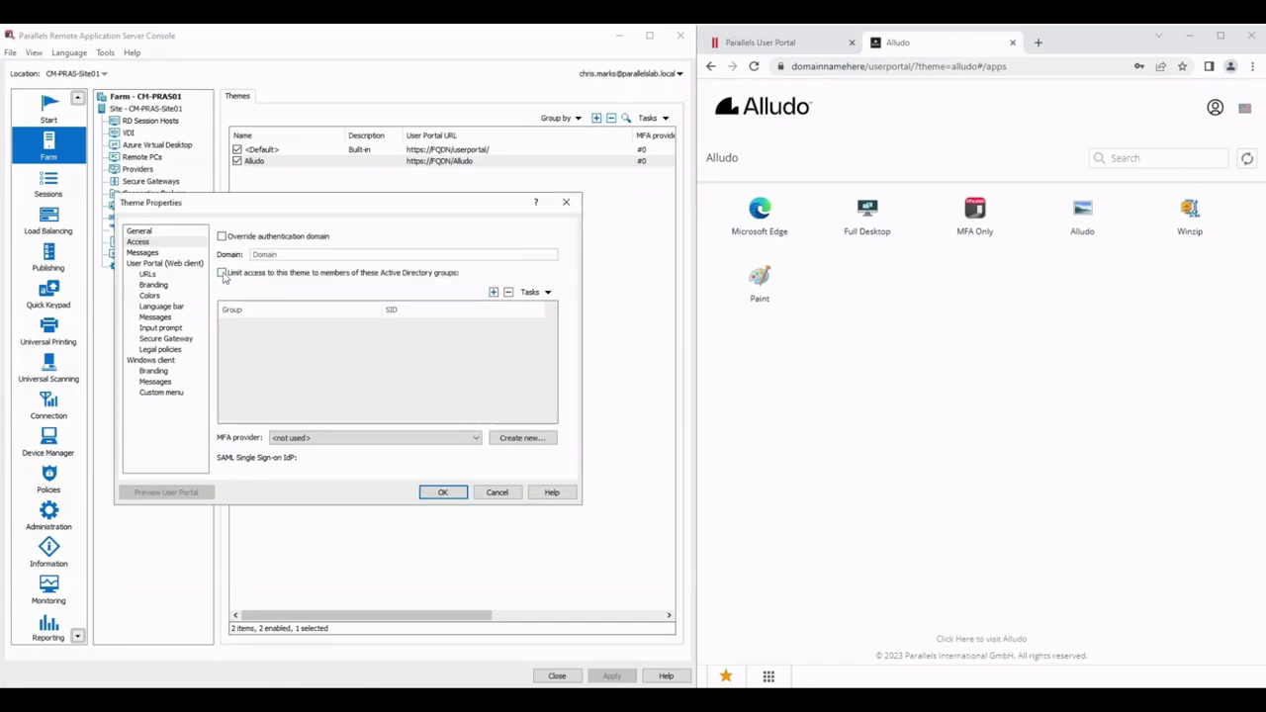
# Set the theme's MFA provider to Alludo MFA and check which provider types can be created
pyautogui.click(346, 444)
pyautogui.click(308, 457)
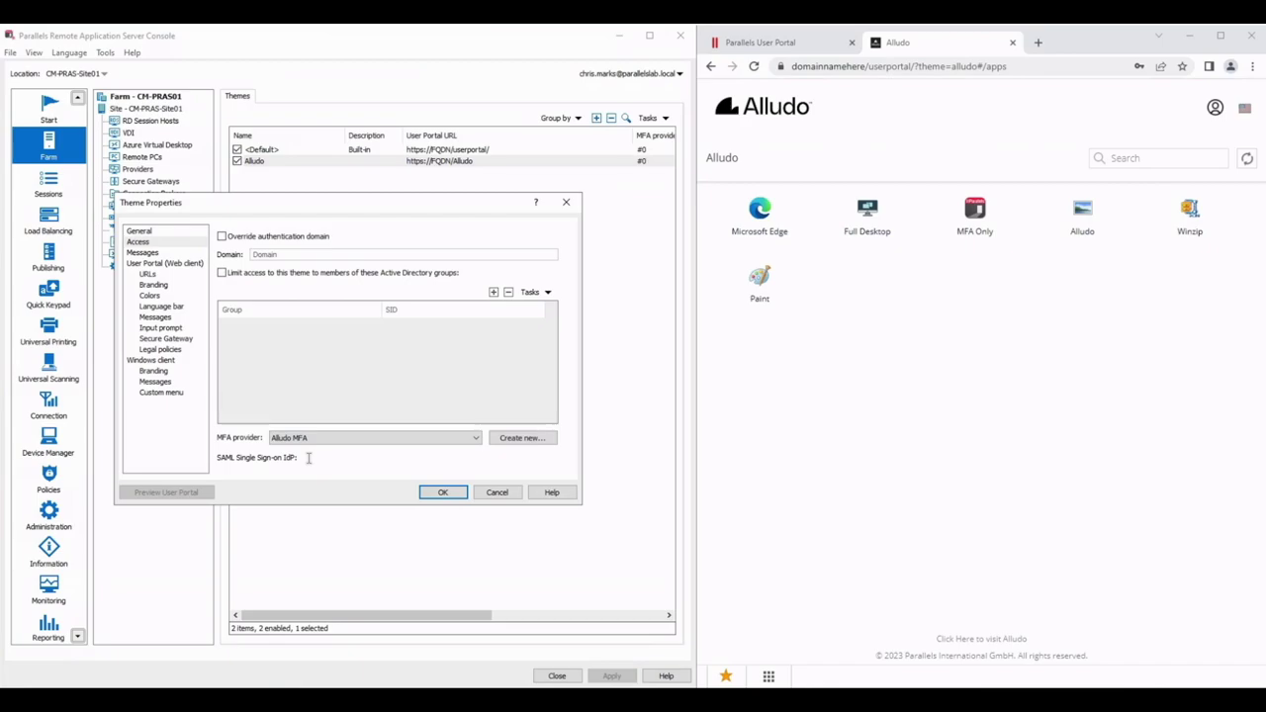
pyautogui.click(510, 439)
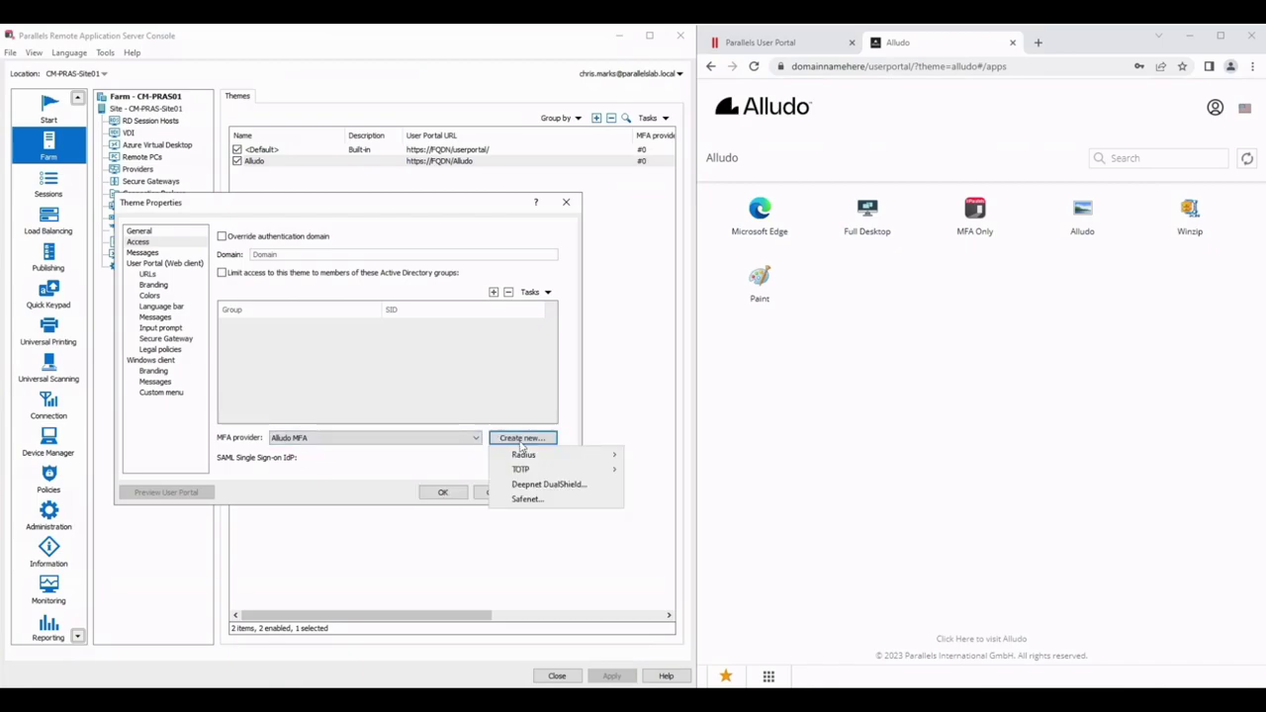
pyautogui.moveTo(530, 472)
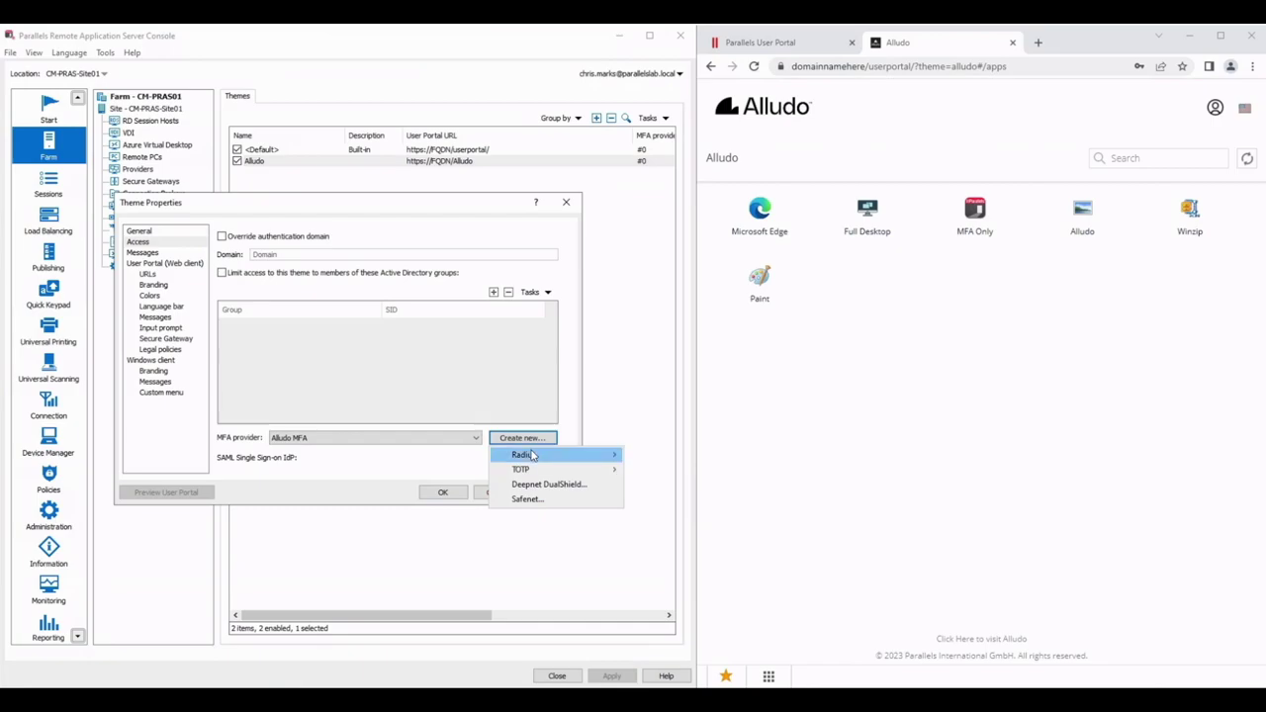
pyautogui.click(421, 470)
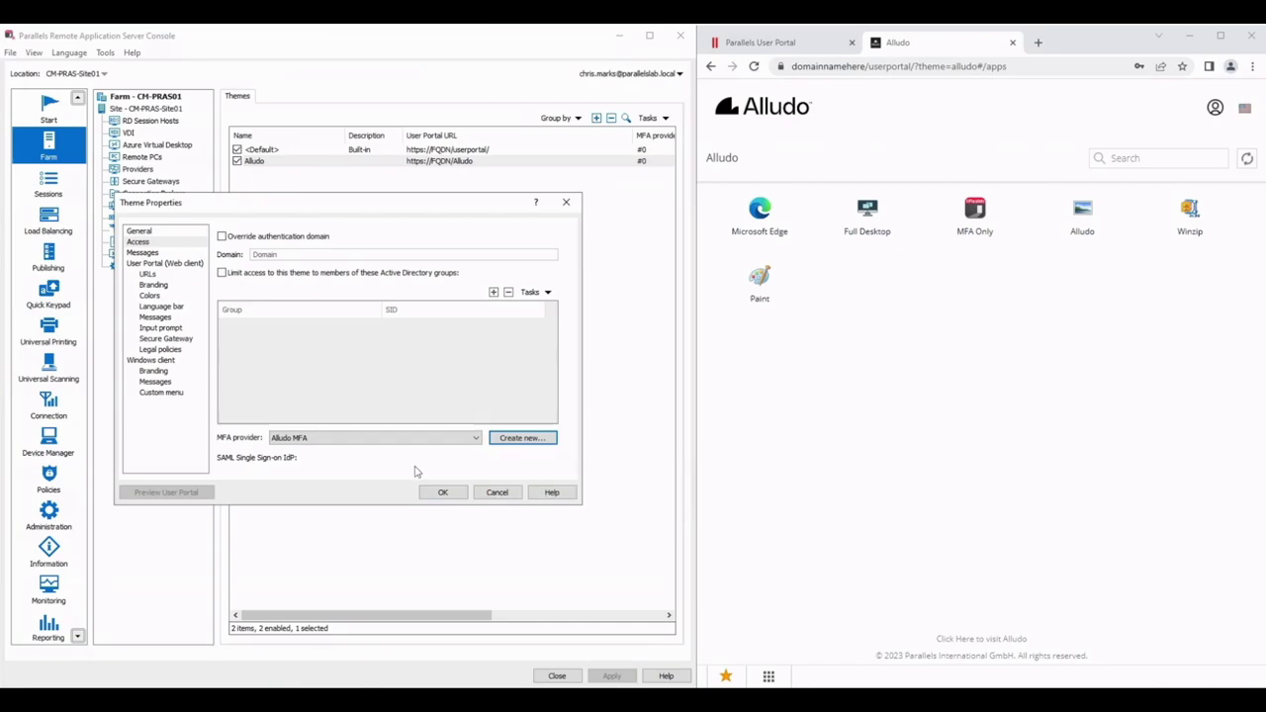
# Set the theme's user portal login page path to SecureAlludo
pyautogui.click(203, 252)
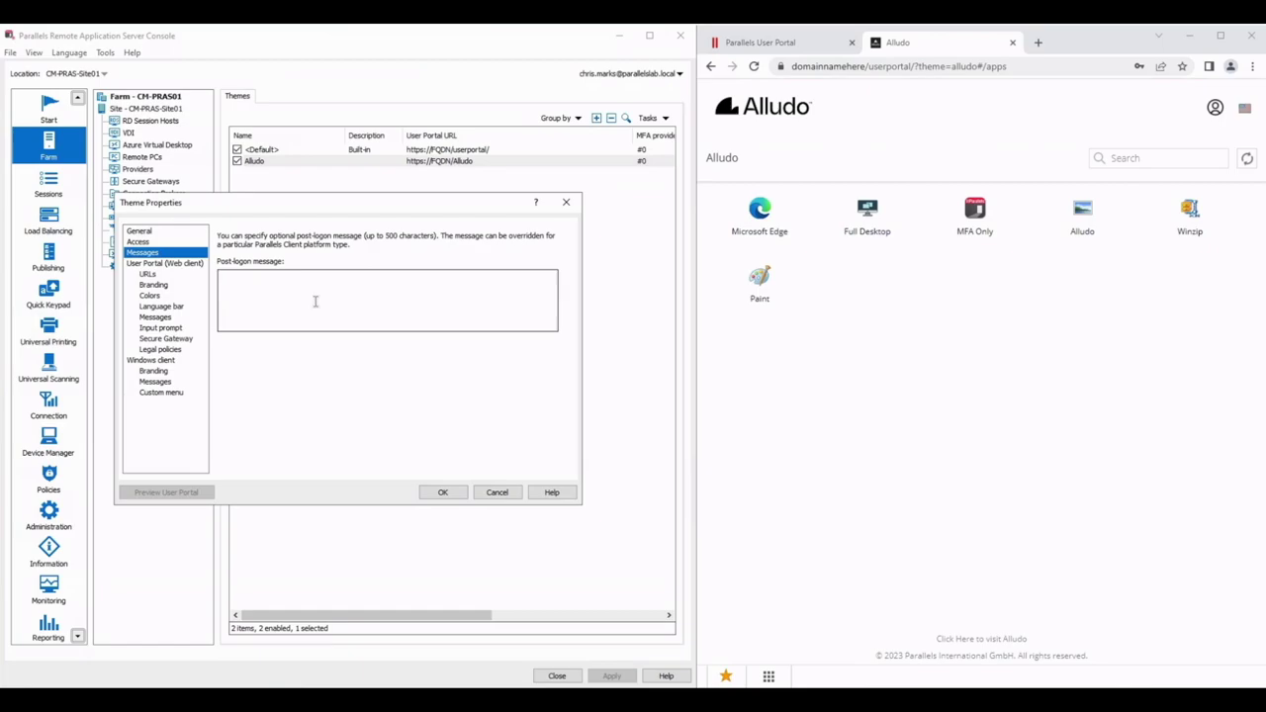
pyautogui.click(149, 278)
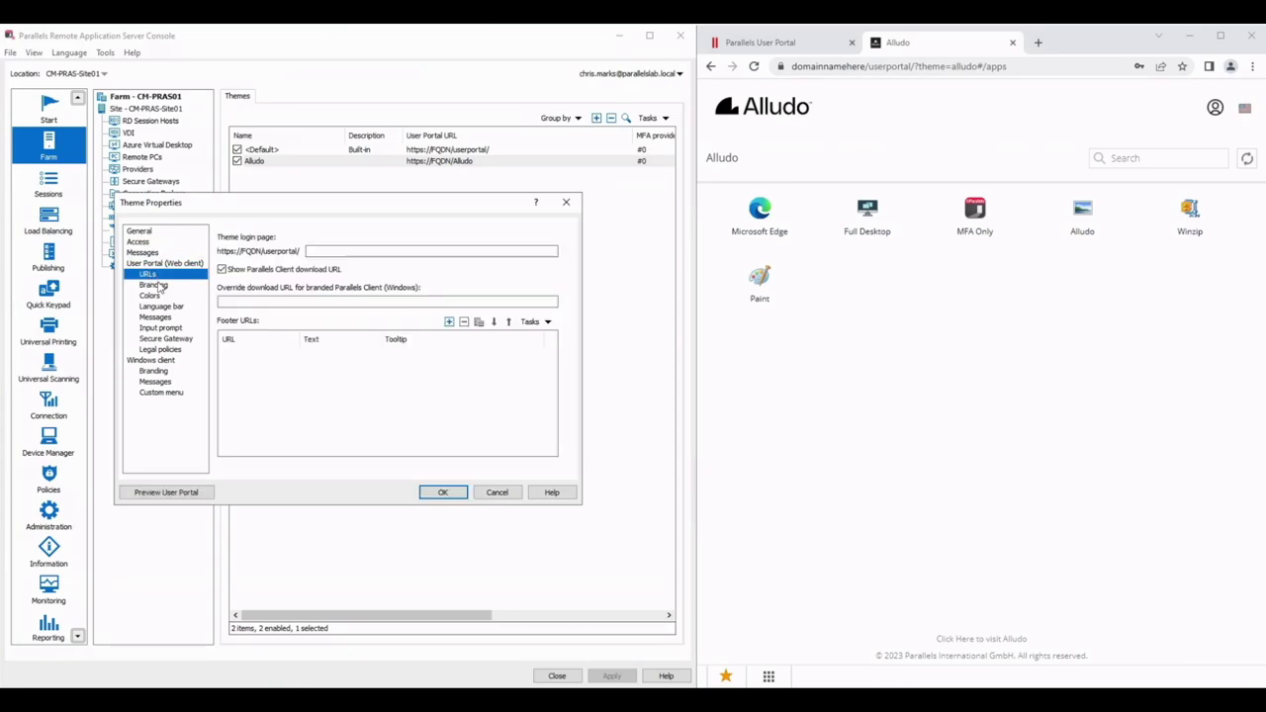
pyautogui.click(326, 252)
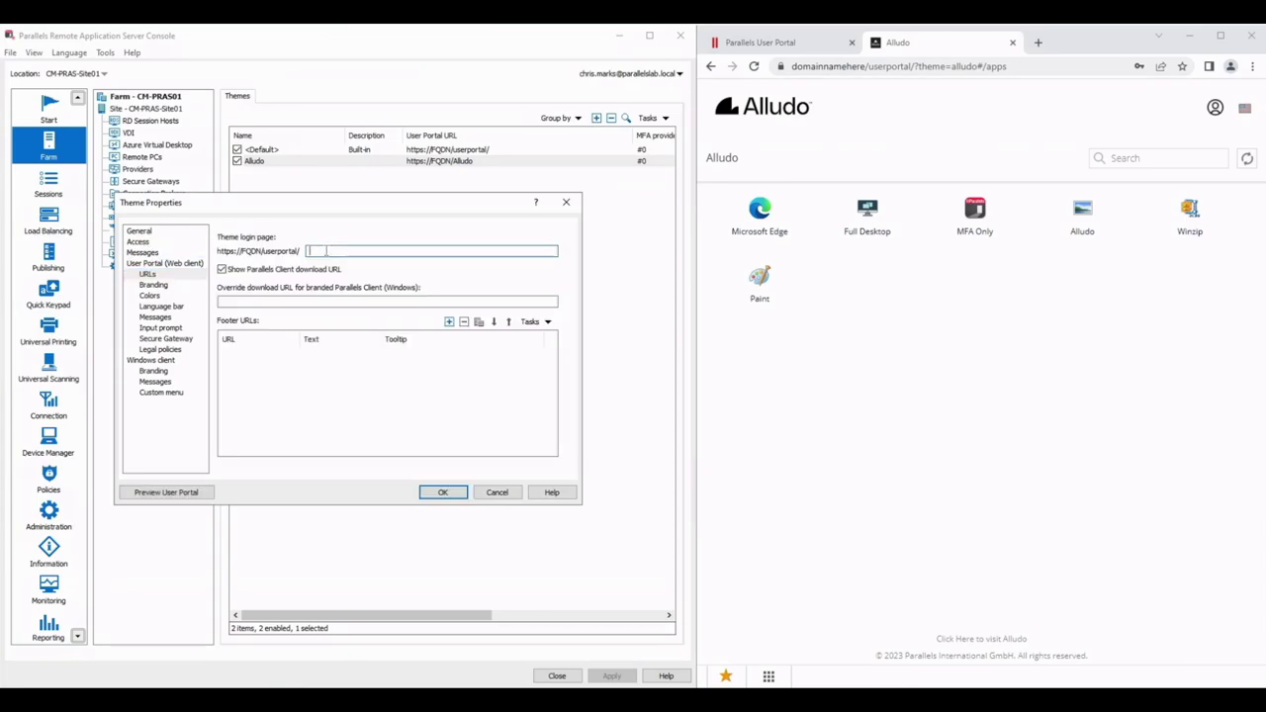
pyautogui.write('SecureAlludo')
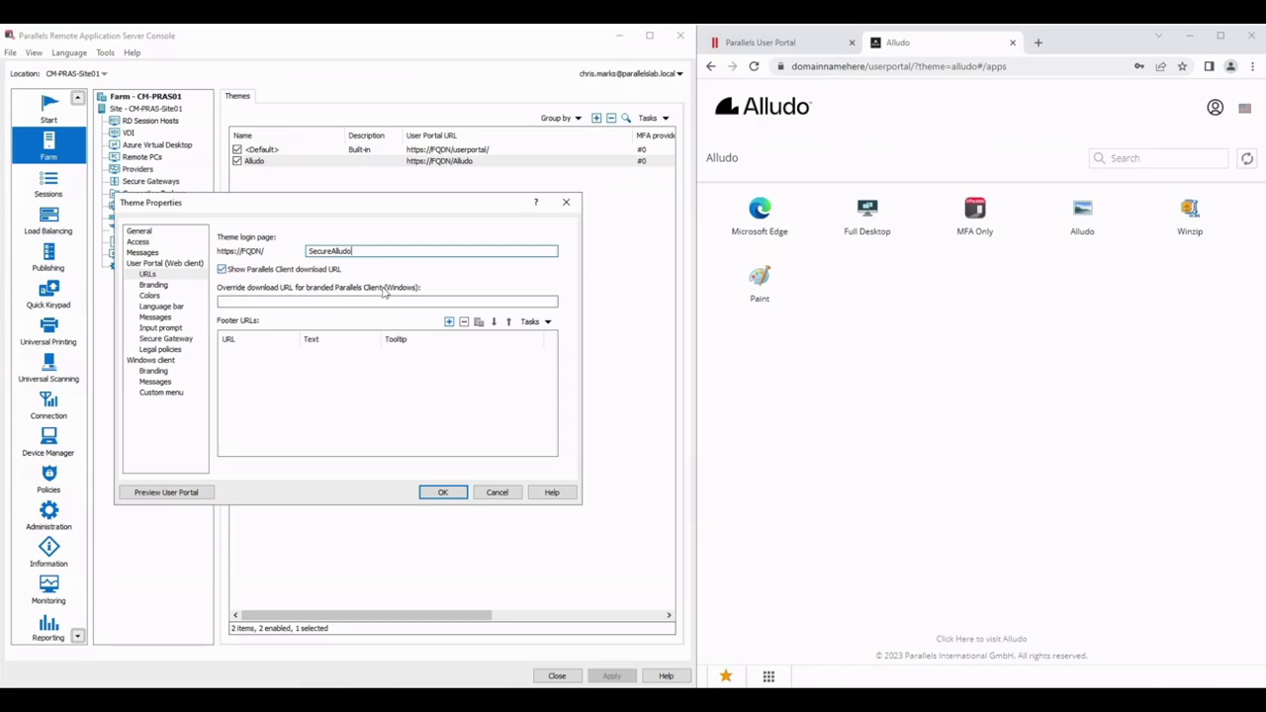
# Review the theme's Windows client settings for branding, messages and the custom menu
pyautogui.click(302, 301)
pyautogui.click(154, 372)
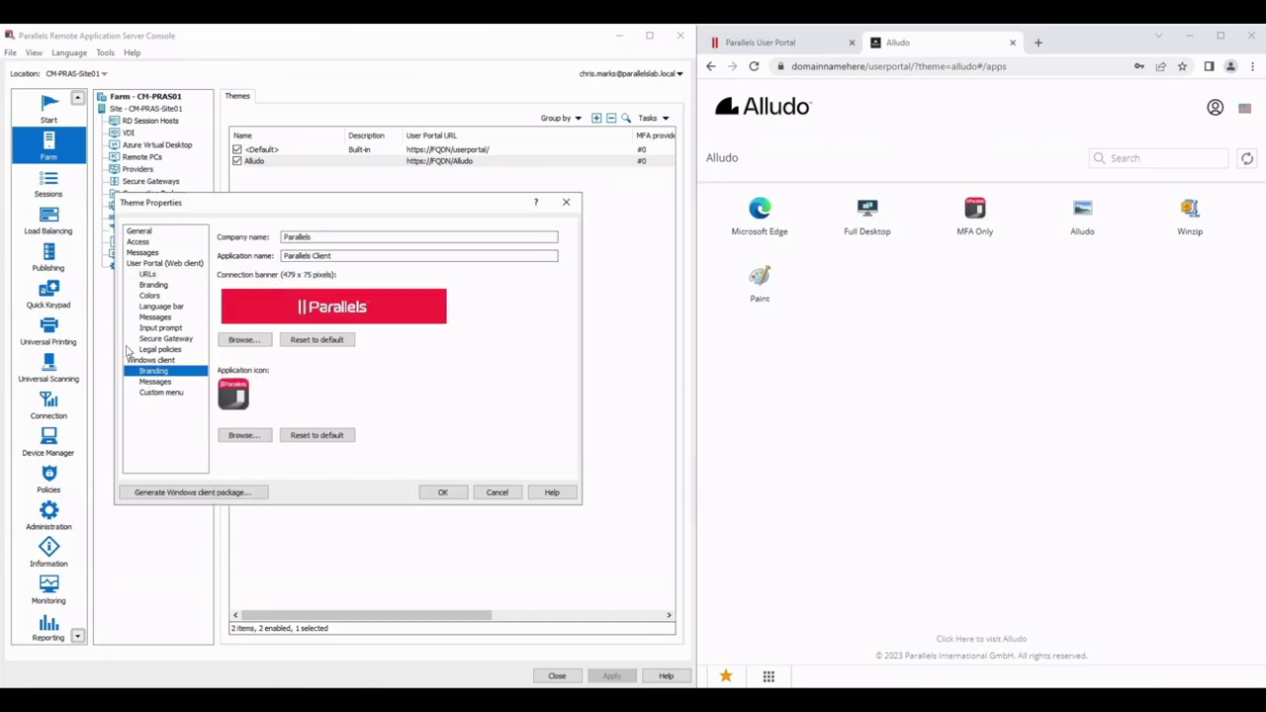
pyautogui.click(157, 383)
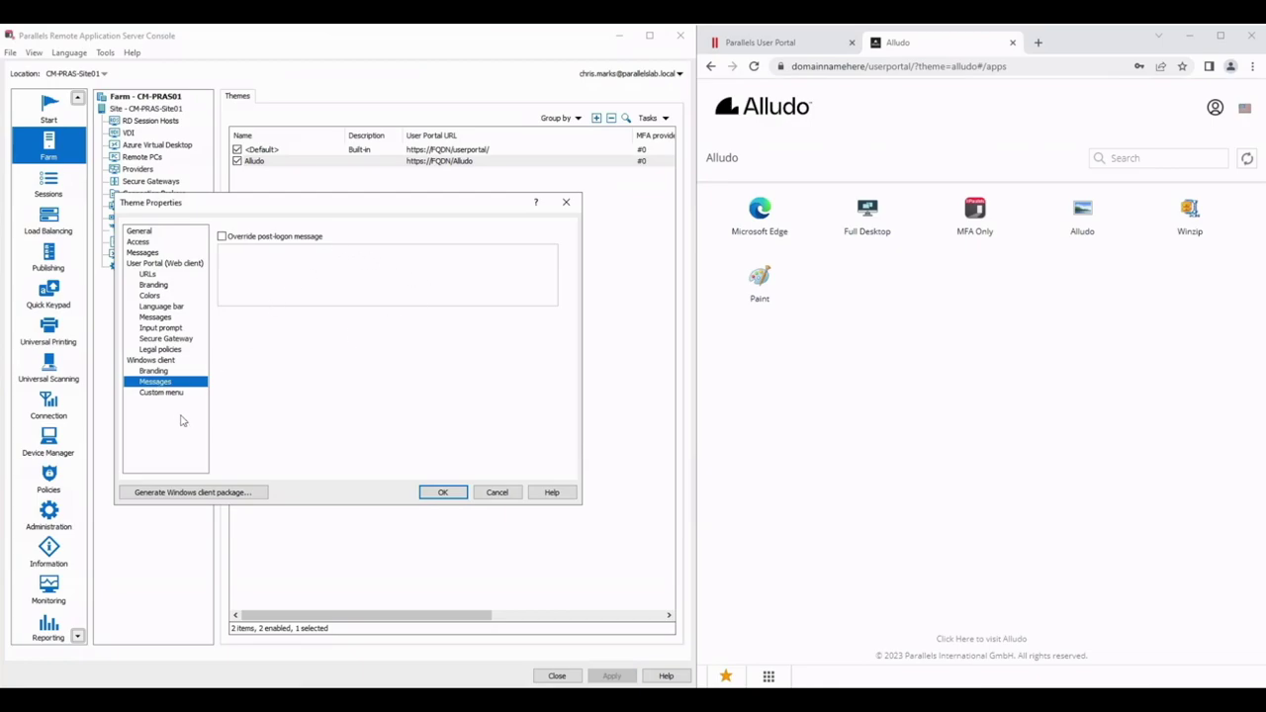
pyautogui.click(168, 395)
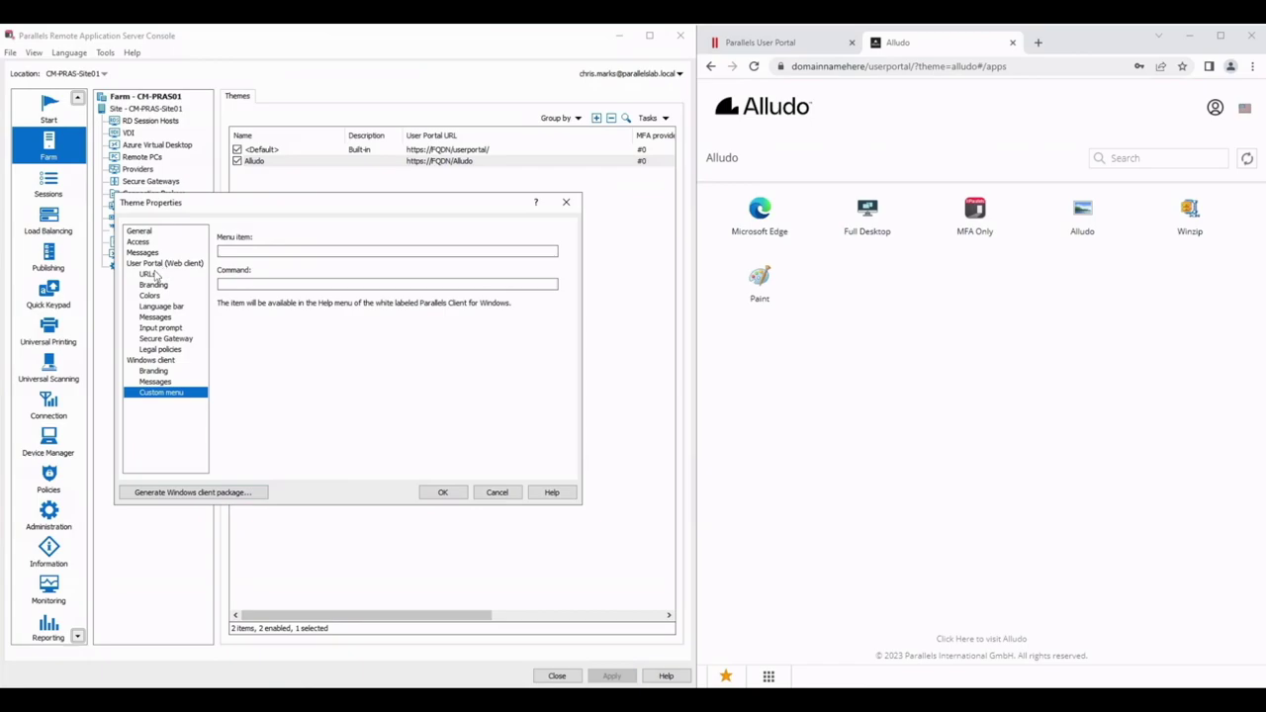
# Return to the theme's URL settings, test the footer link in the existing Alludo portal and close the page it opens
pyautogui.click(149, 275)
pyautogui.click(238, 304)
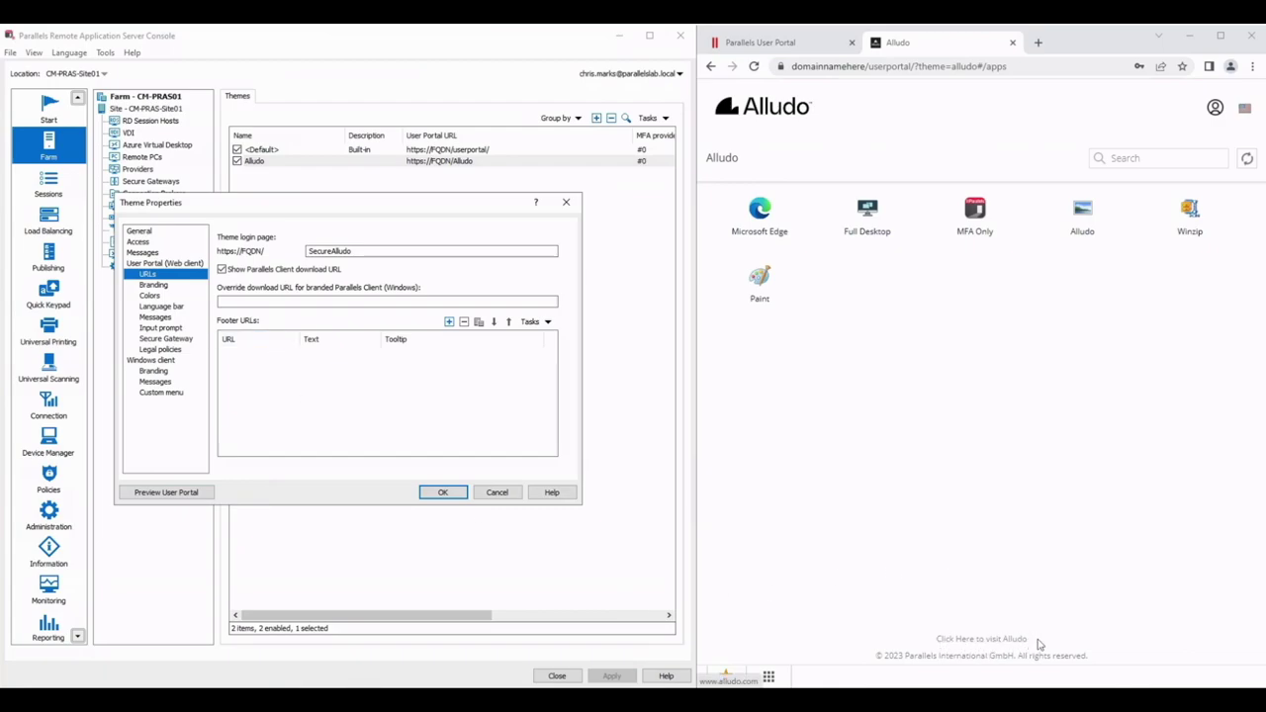
pyautogui.click(969, 641)
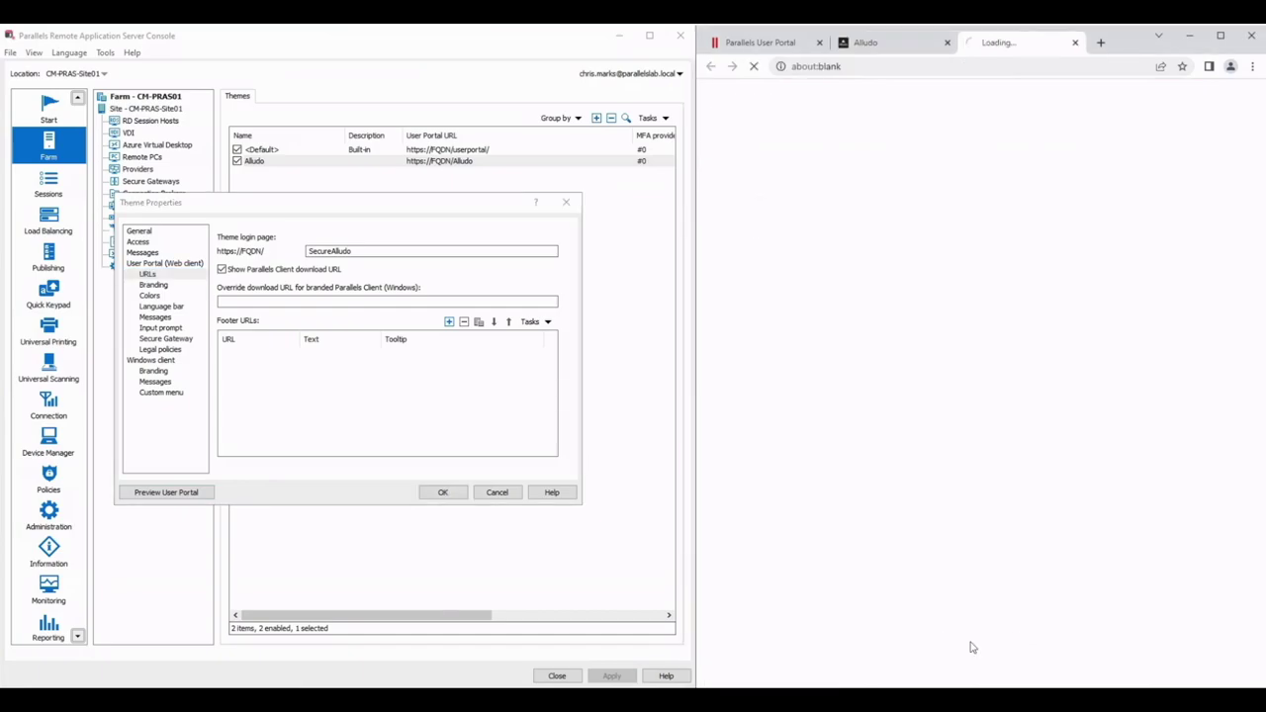
pyautogui.click(1075, 43)
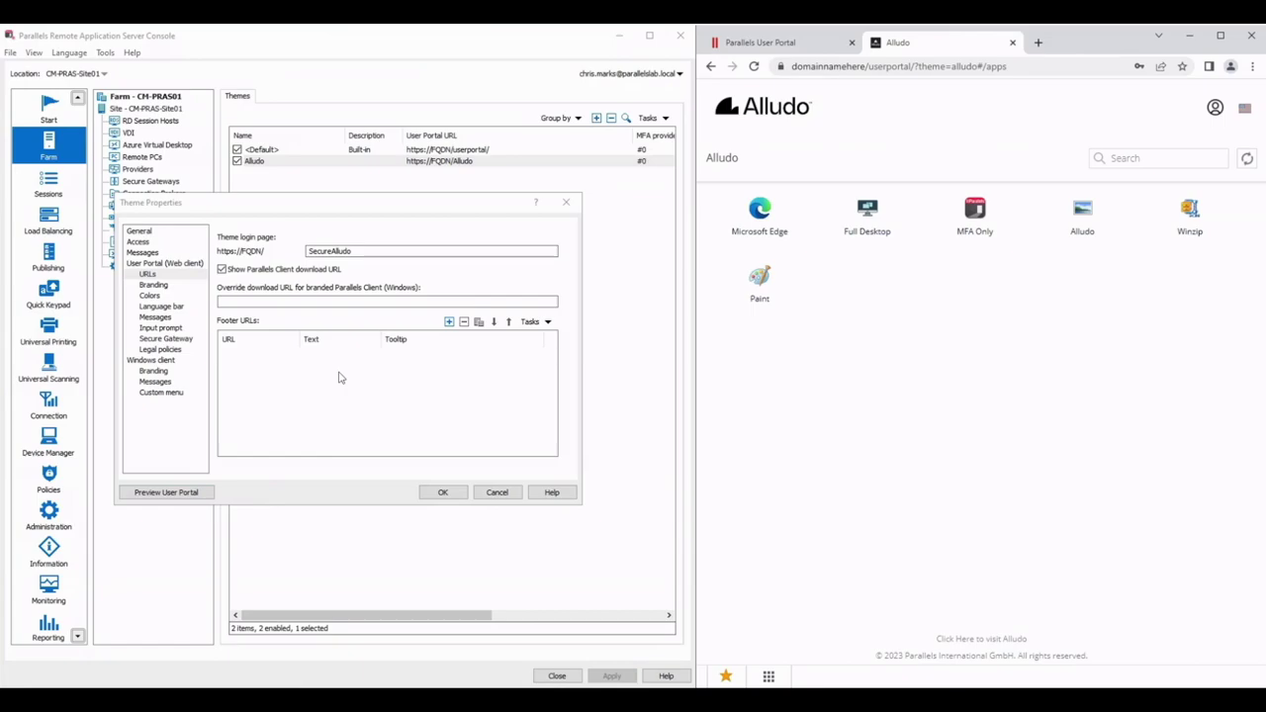
# Set the user portal's company logo to ALLUDO_MASTERLOGO_RGB_WHITEONBLACK.png from the Pictures folder
pyautogui.click(183, 284)
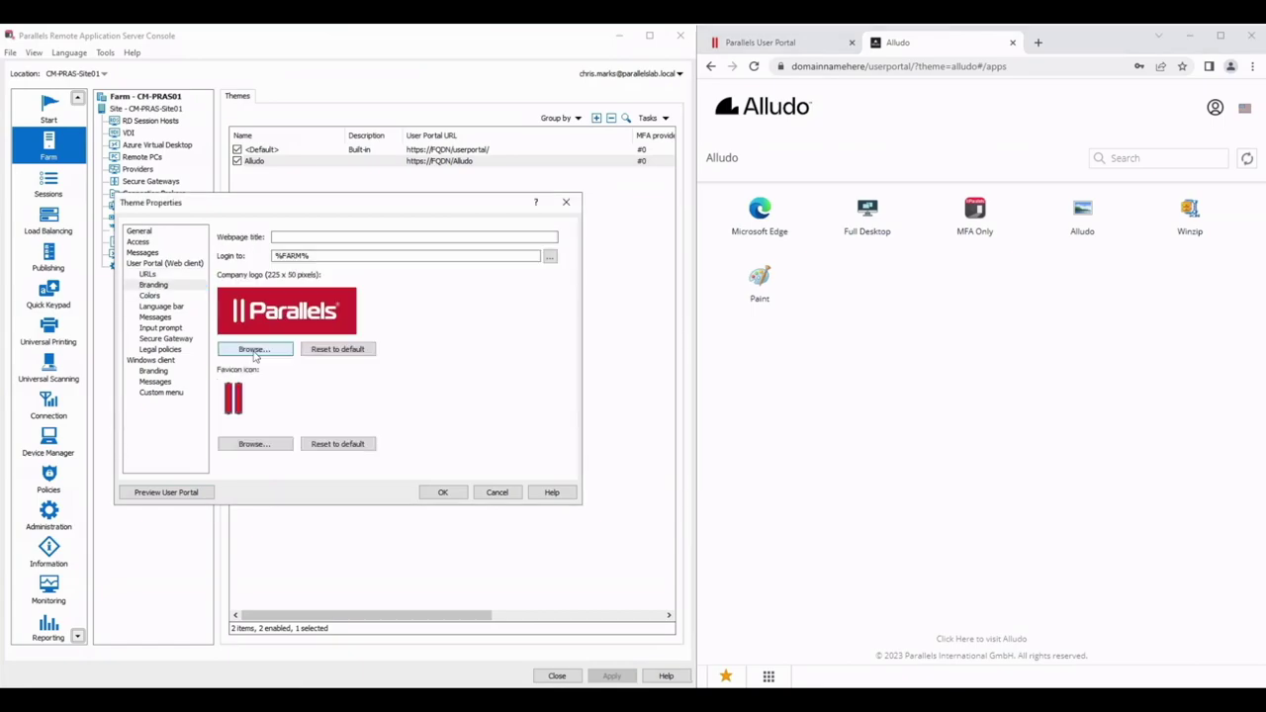
pyautogui.click(255, 350)
pyautogui.click(384, 320)
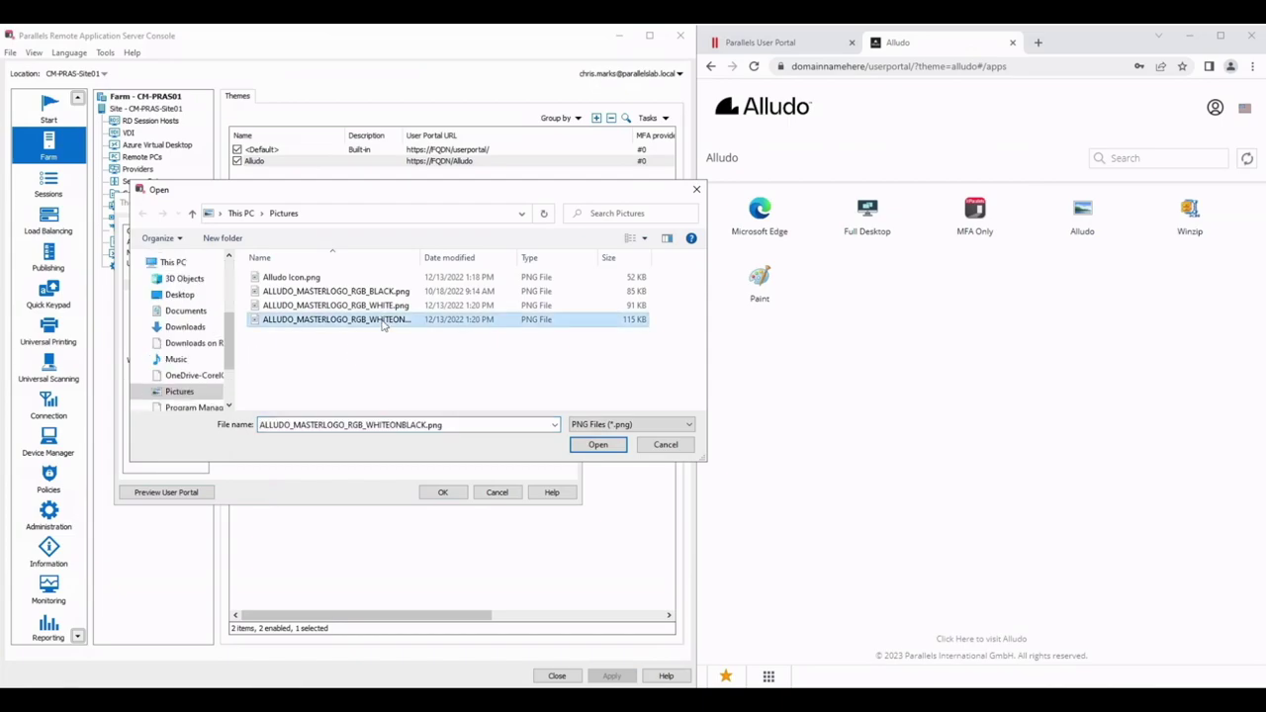
pyautogui.click(598, 446)
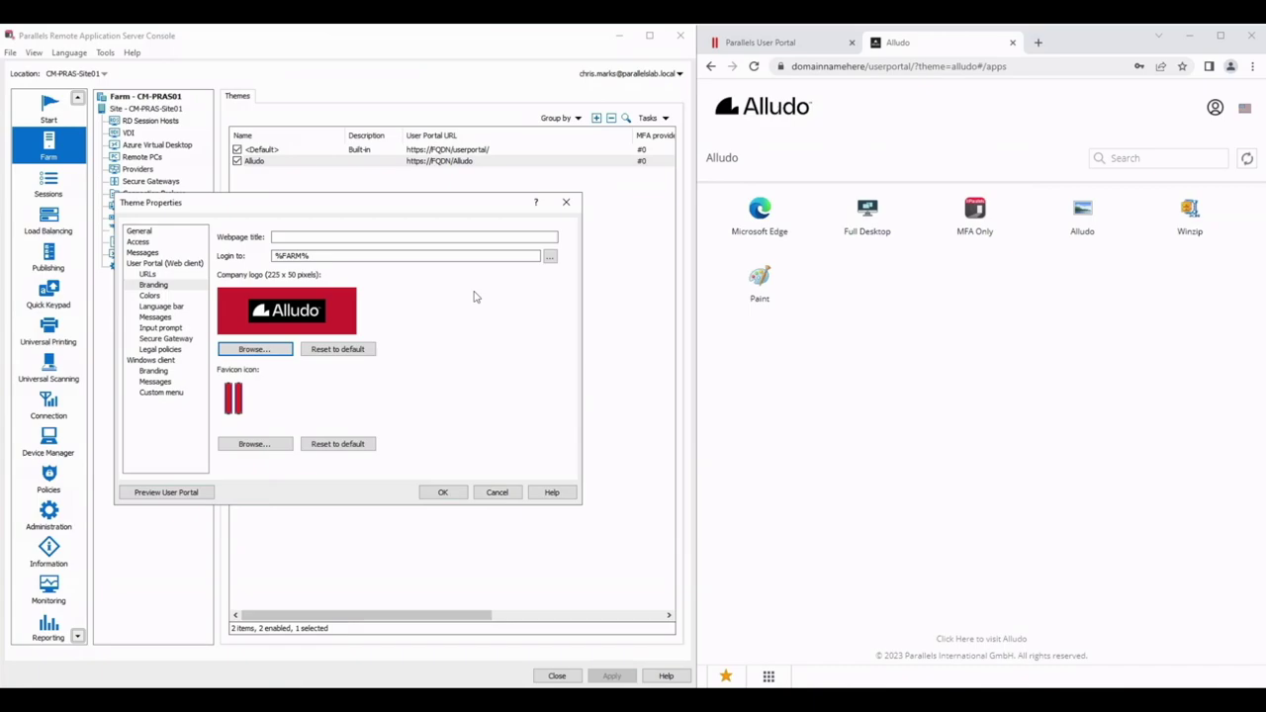
# Change the user portal's header background color to black
pyautogui.click(150, 297)
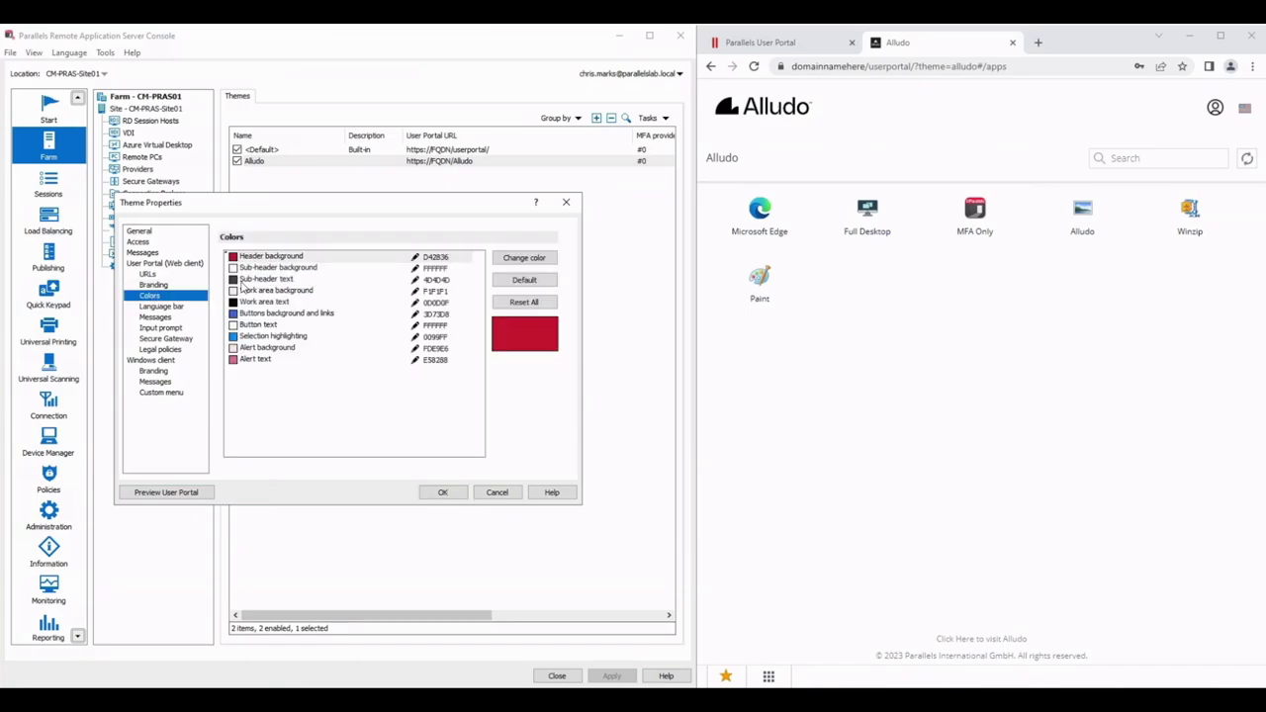
pyautogui.click(519, 260)
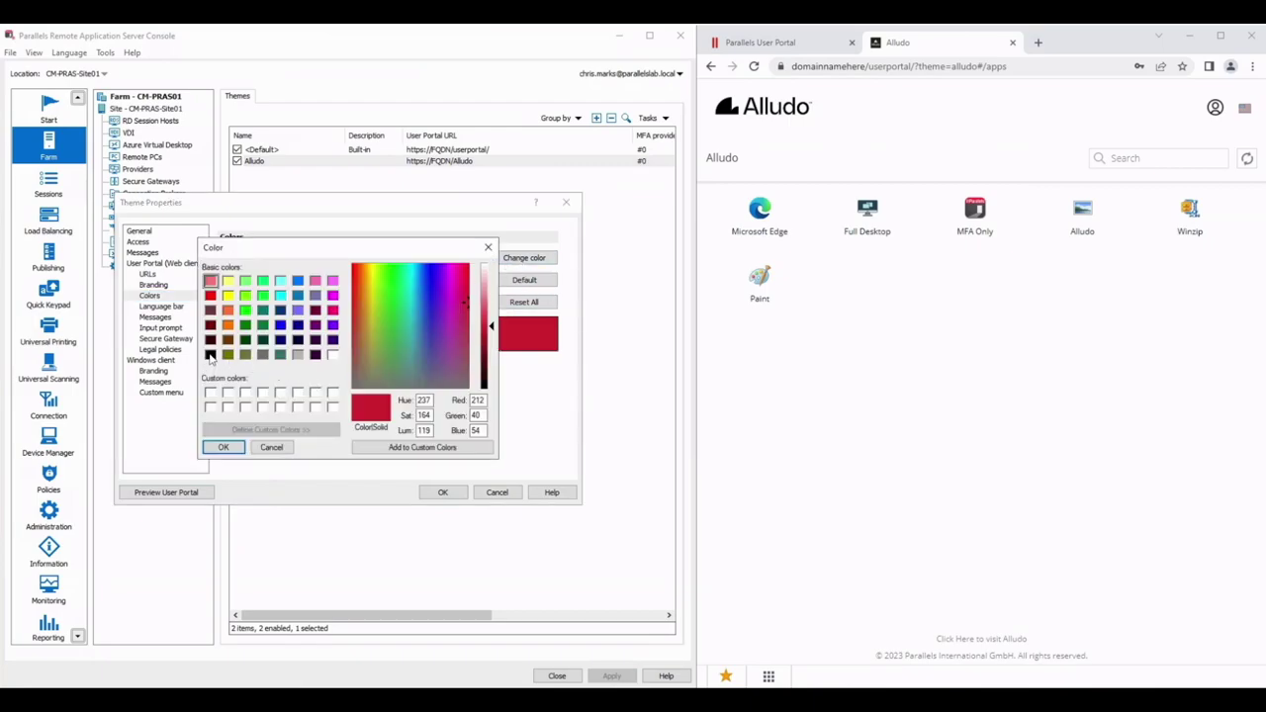
pyautogui.click(210, 354)
pyautogui.click(223, 447)
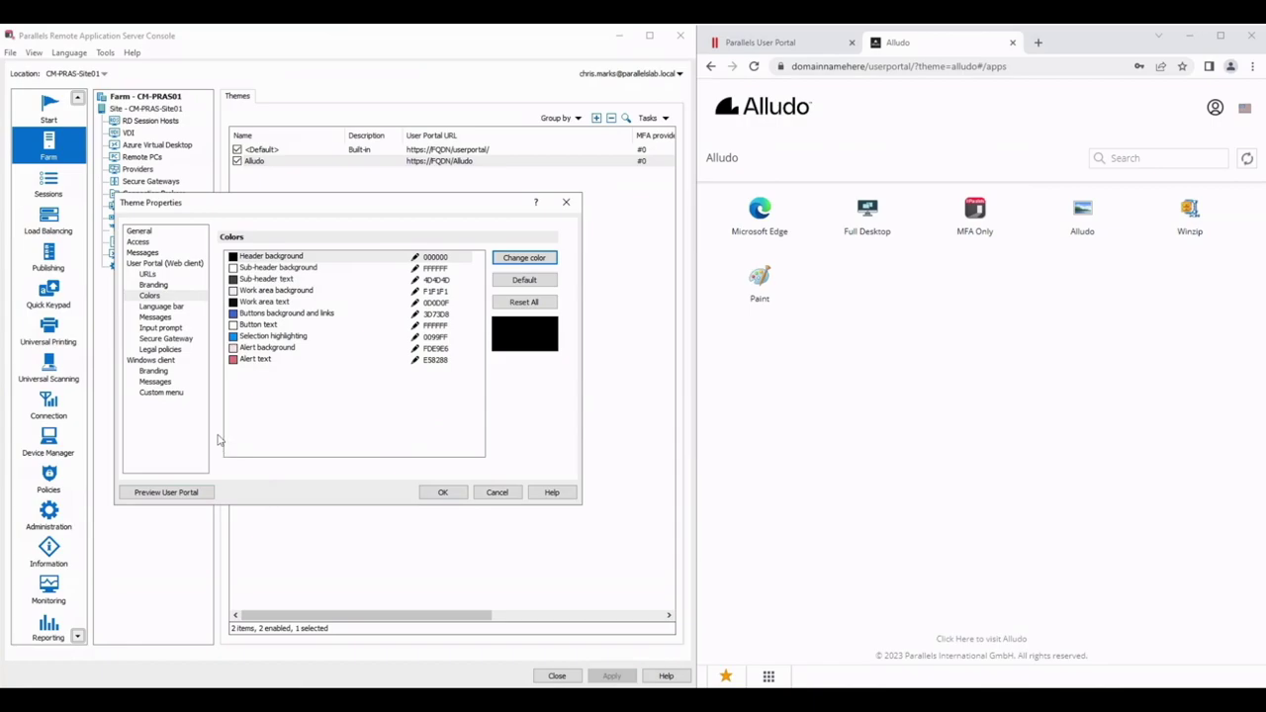
# Set the user portal's favicon to Alludo Icon.png from the Pictures folder
pyautogui.click(156, 283)
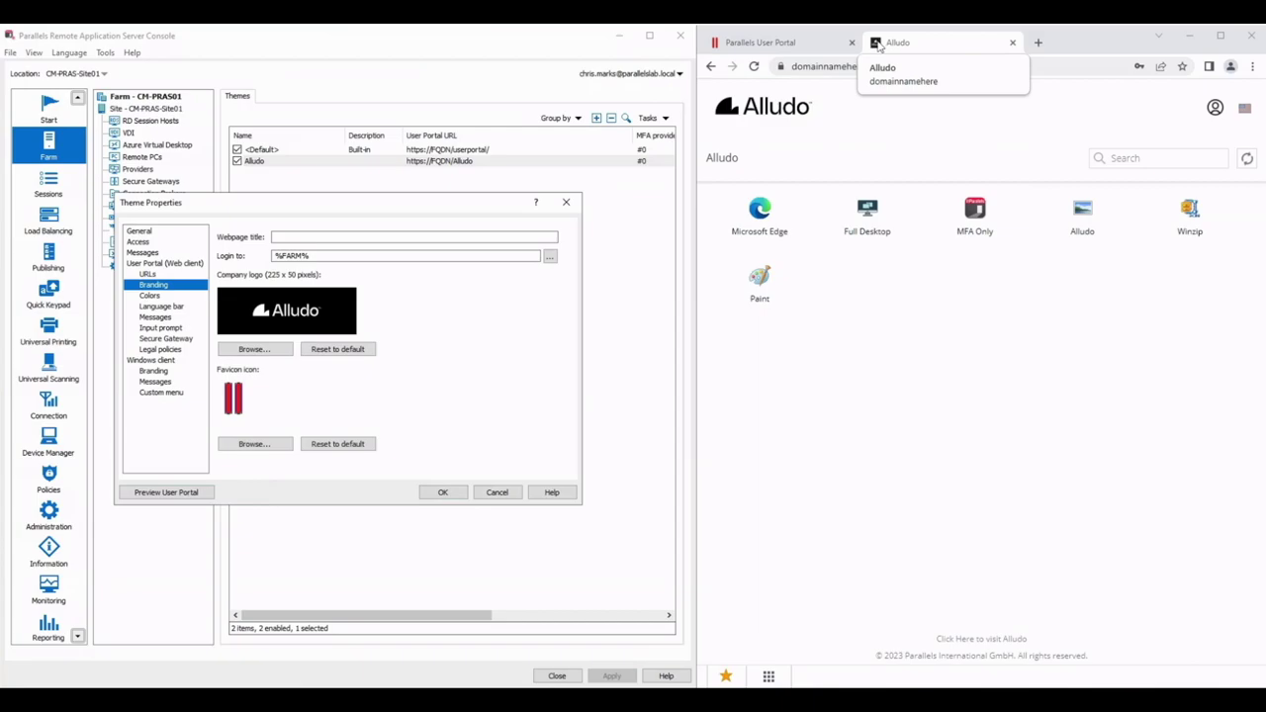
pyautogui.click(242, 445)
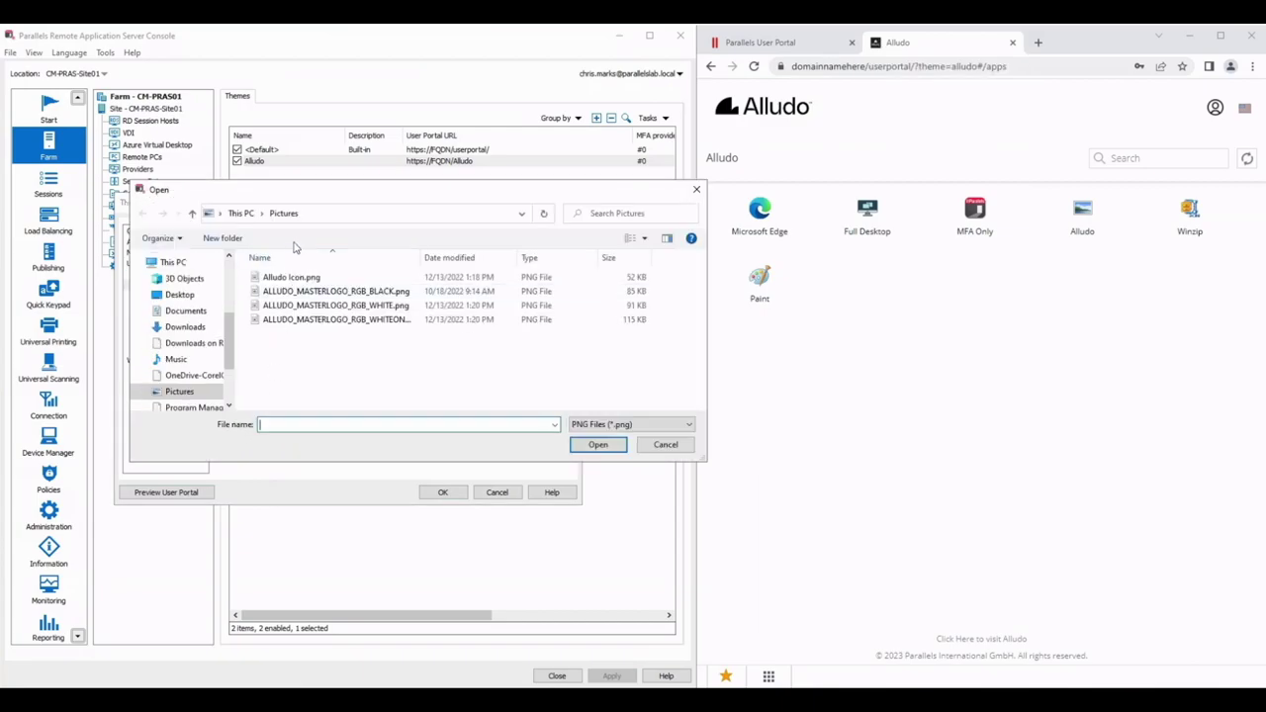
pyautogui.click(291, 280)
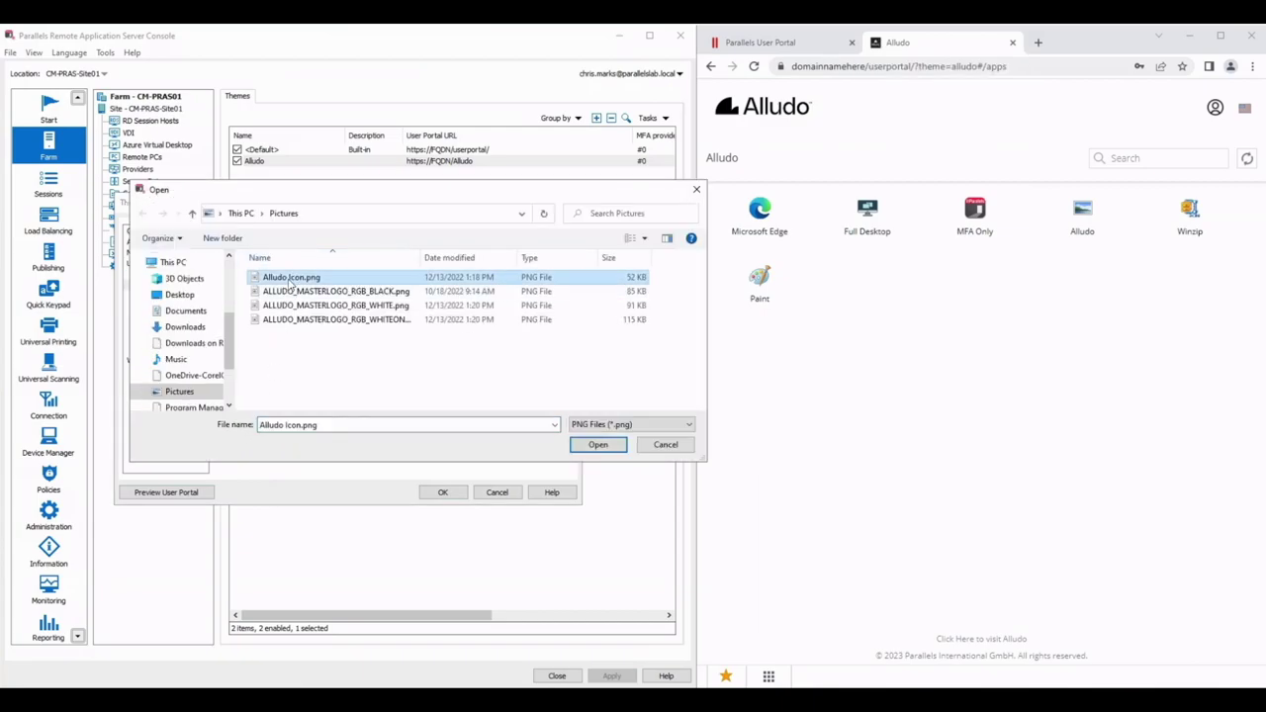
pyautogui.click(598, 444)
# Review the theme's color and language bar settings and open the interface language choices in the existing Alludo portal
pyautogui.click(149, 296)
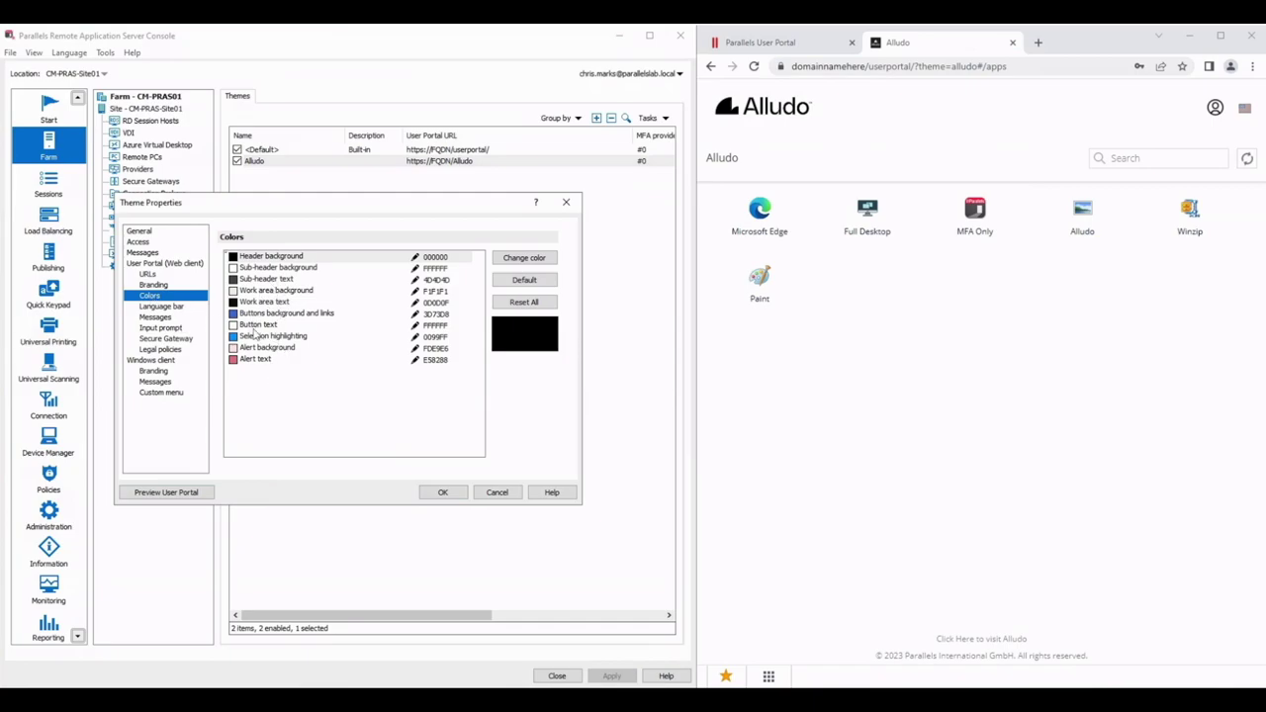
pyautogui.click(154, 308)
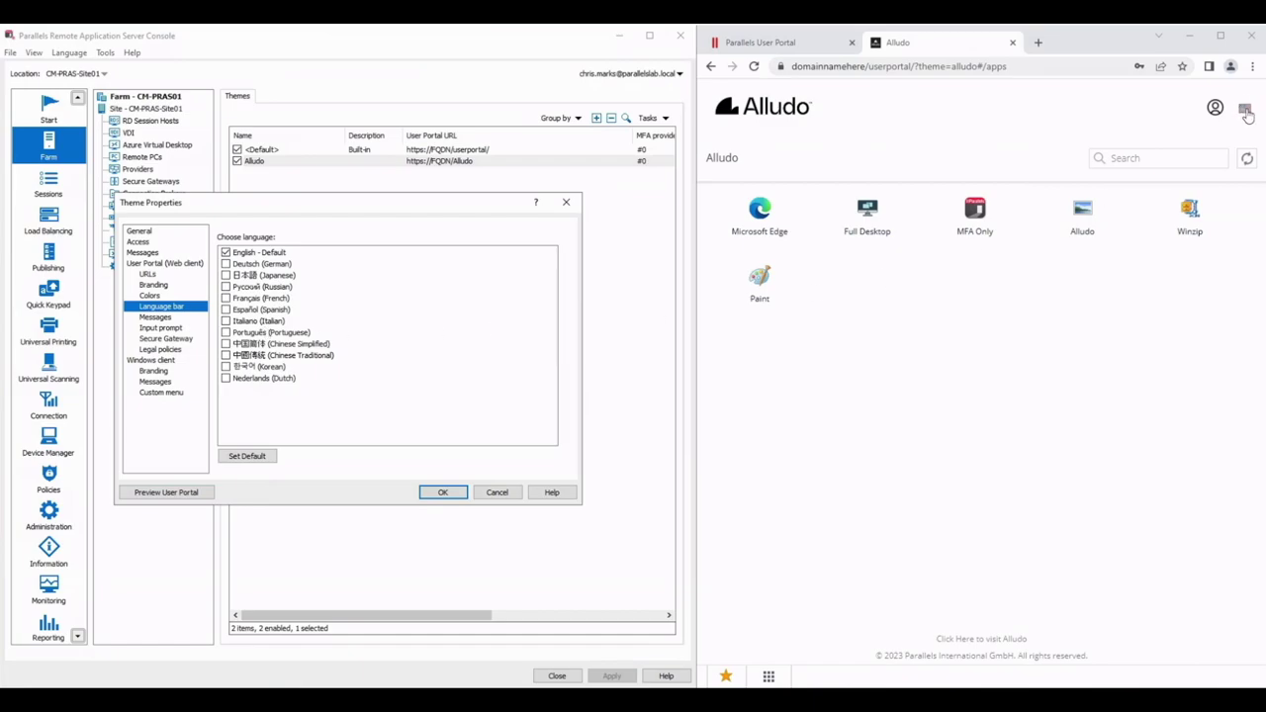
pyautogui.click(1246, 111)
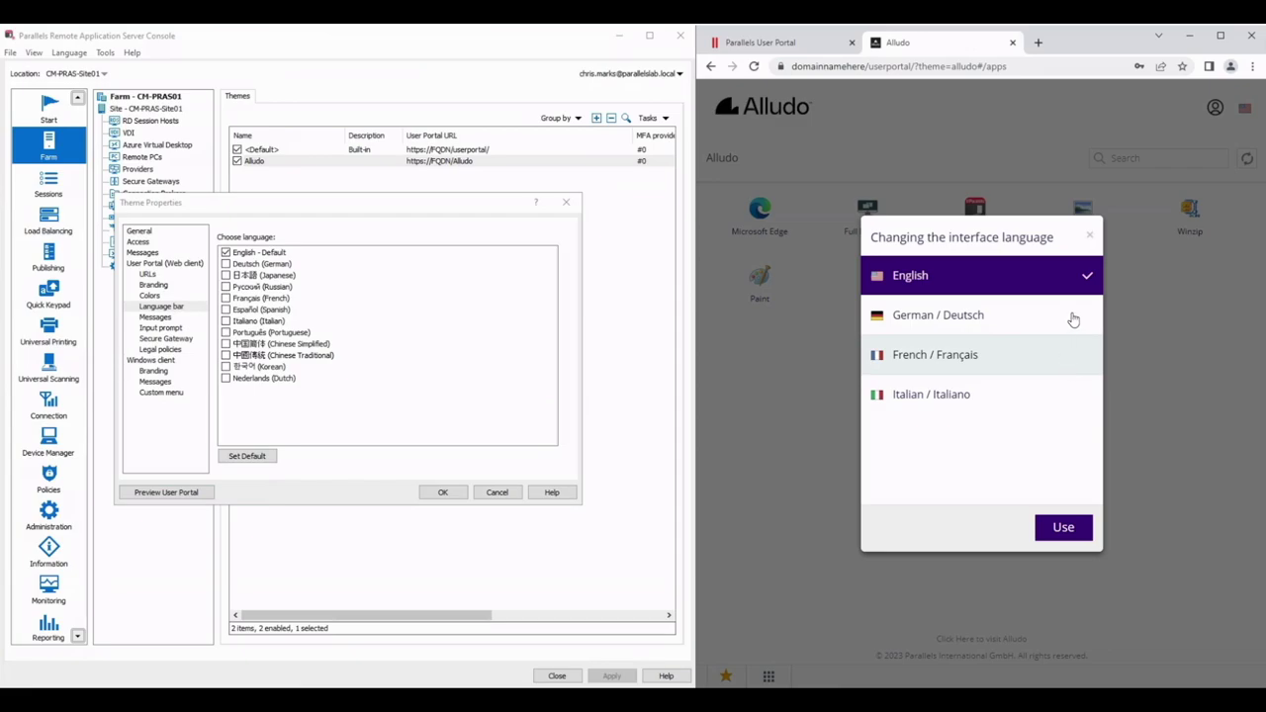
# Close the language choices, reload the Alludo portal, and review the theme's pre-logon message, post-logon message and input prompt settings against its login page
pyautogui.click(1089, 240)
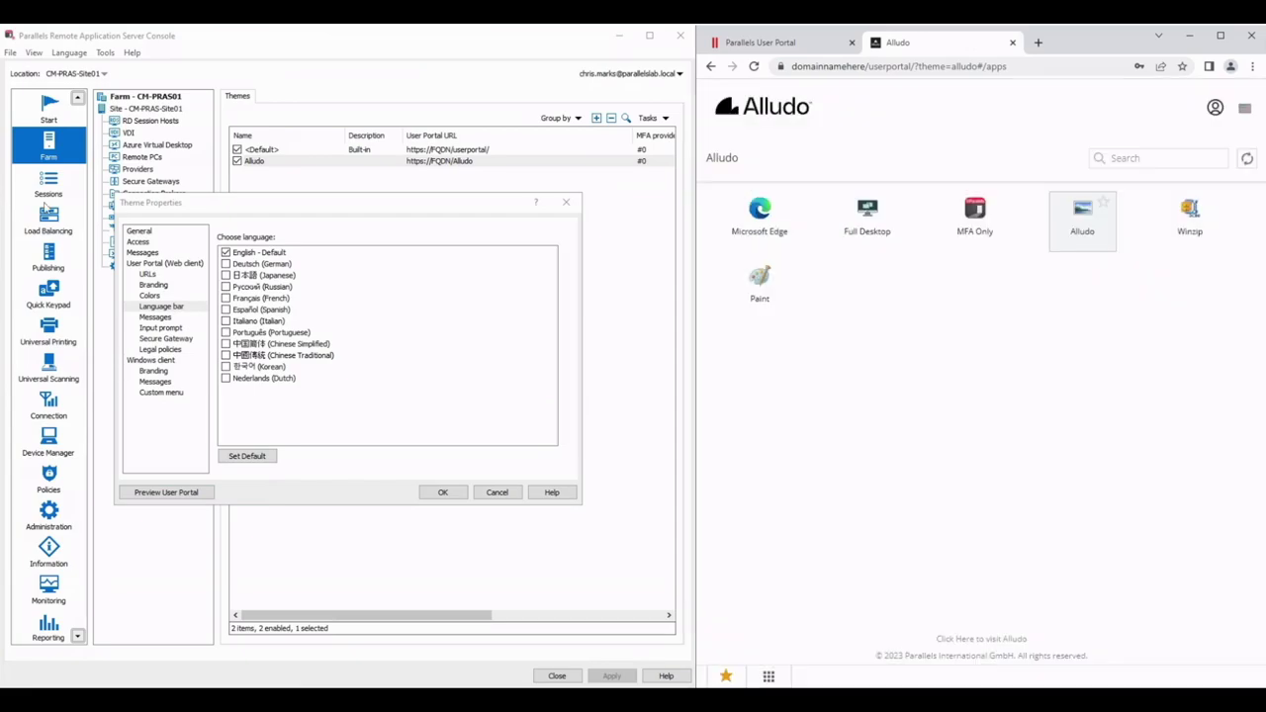
pyautogui.click(161, 318)
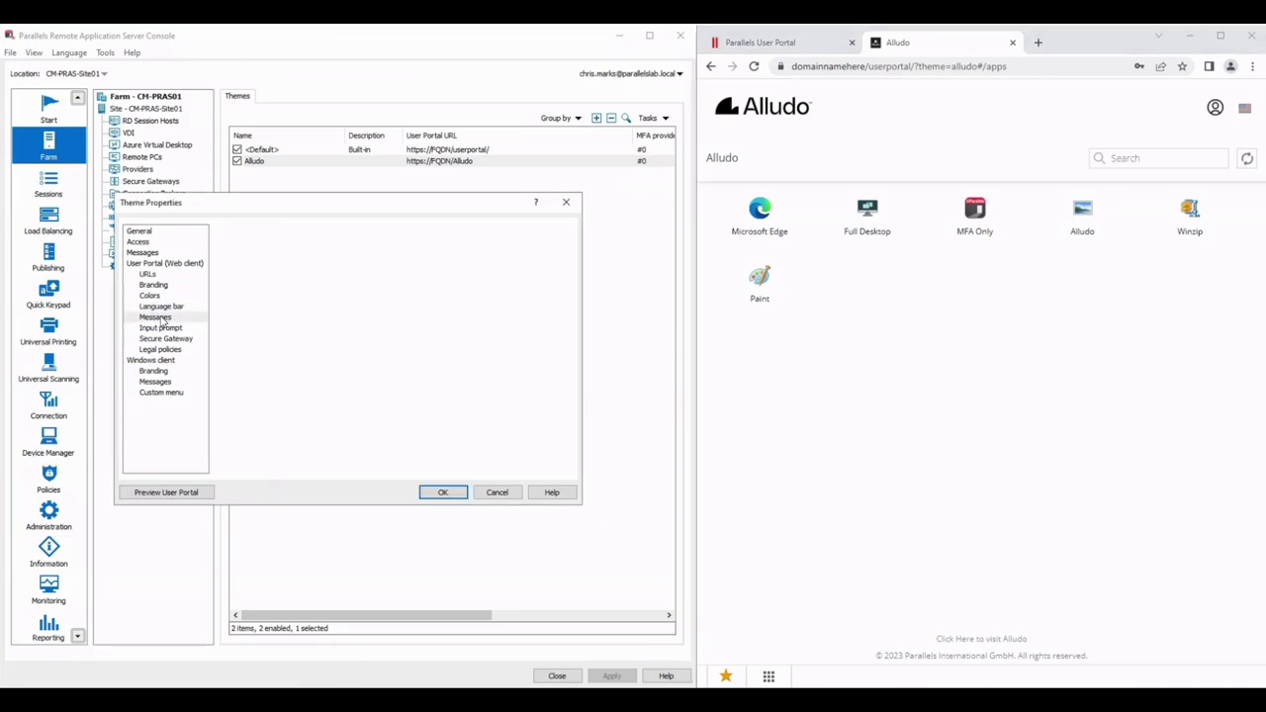
pyautogui.click(754, 66)
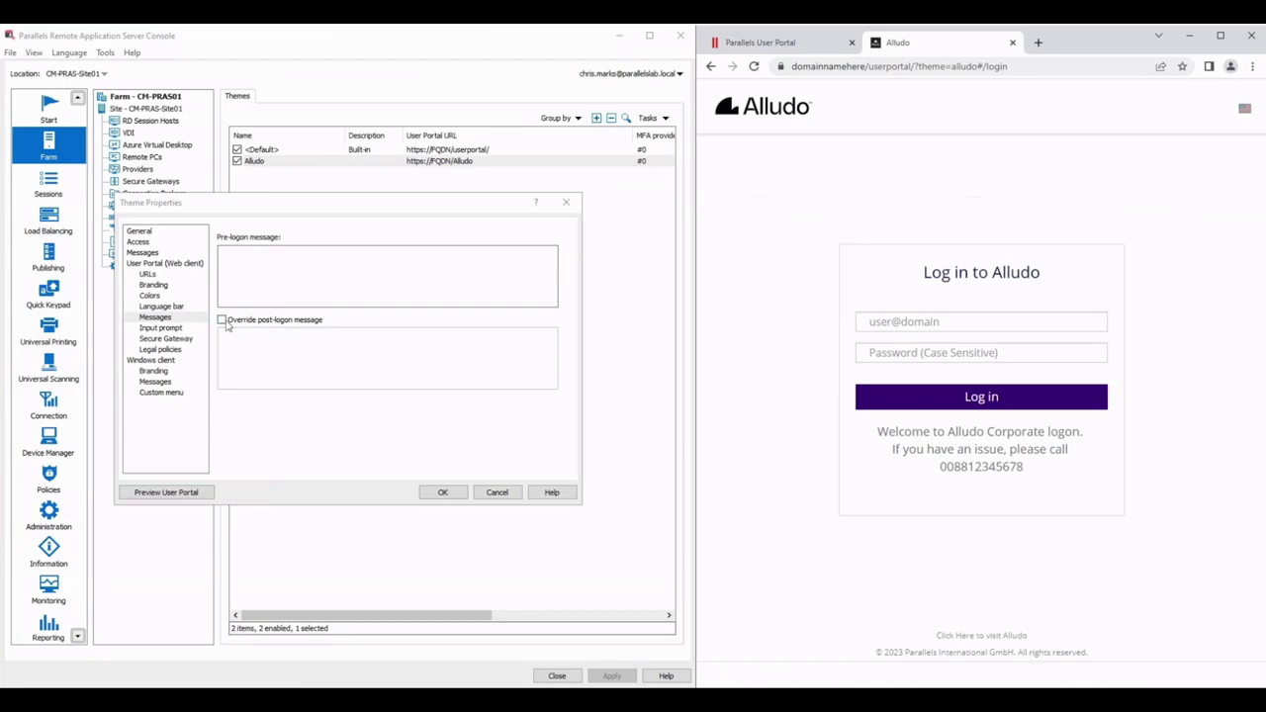
pyautogui.click(145, 253)
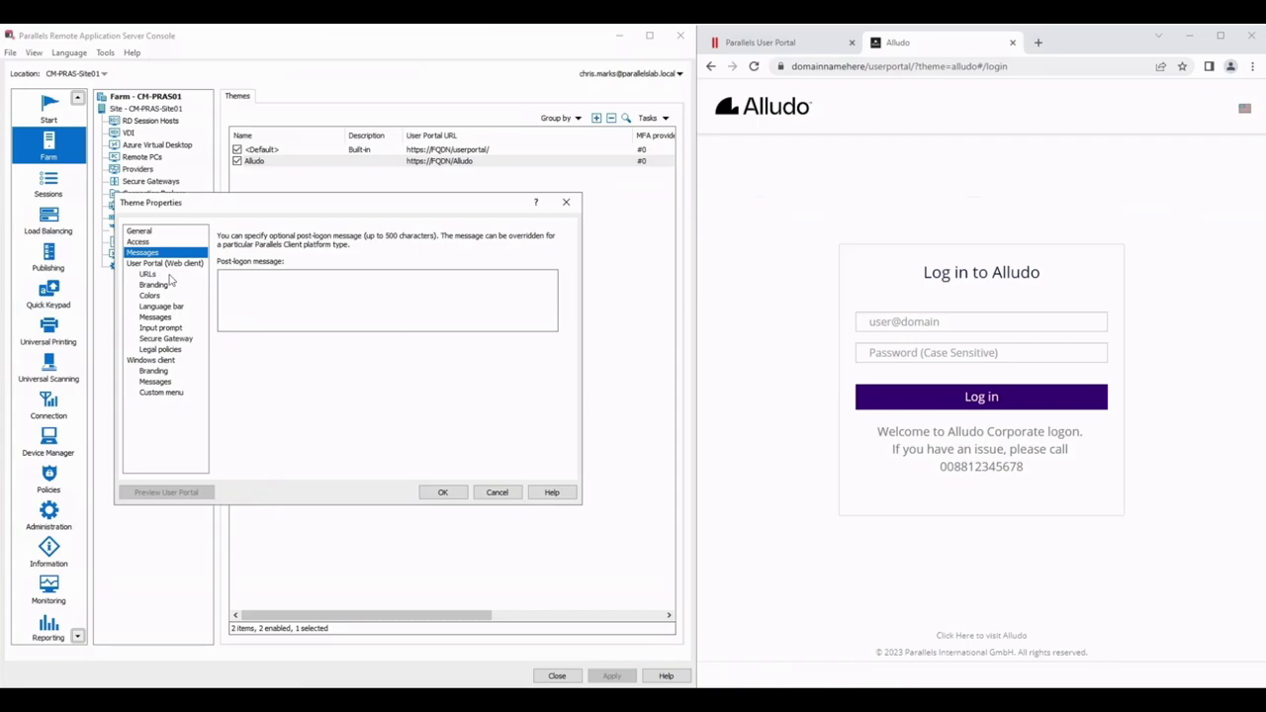
pyautogui.click(160, 328)
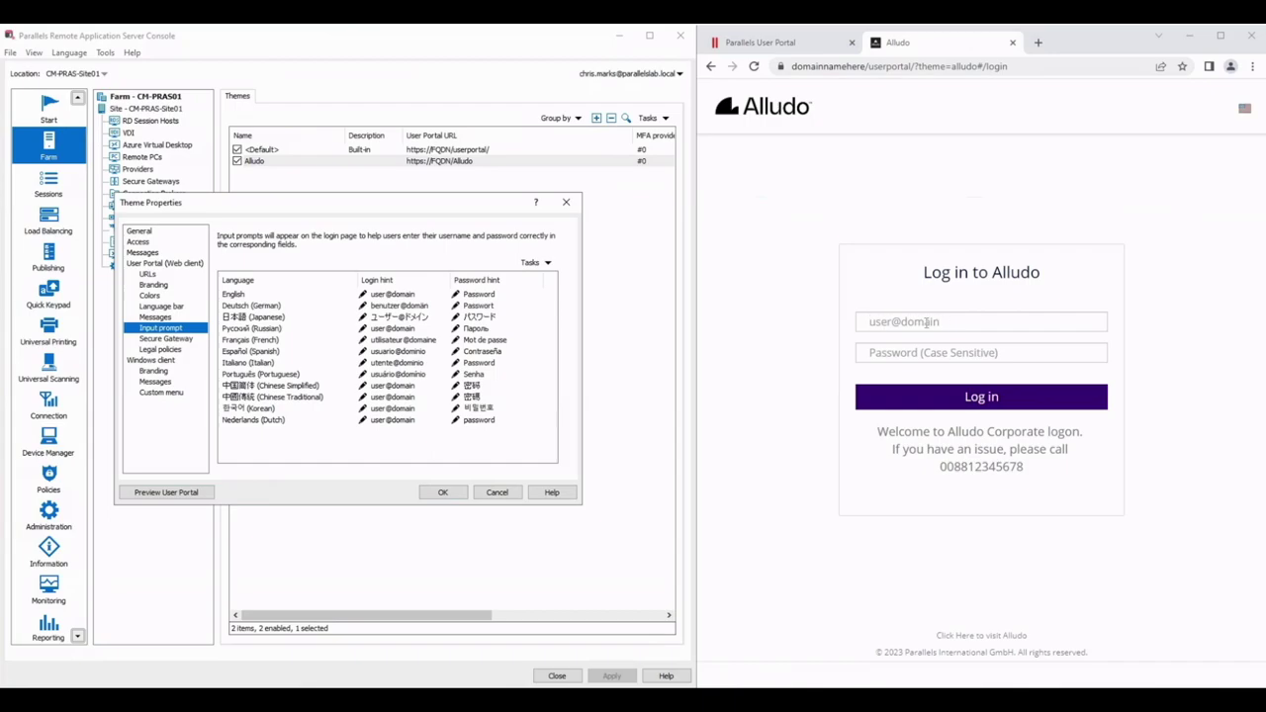
# Override the Secure Gateway settings for the theme and set sessions to launch using Browser Only
pyautogui.click(166, 340)
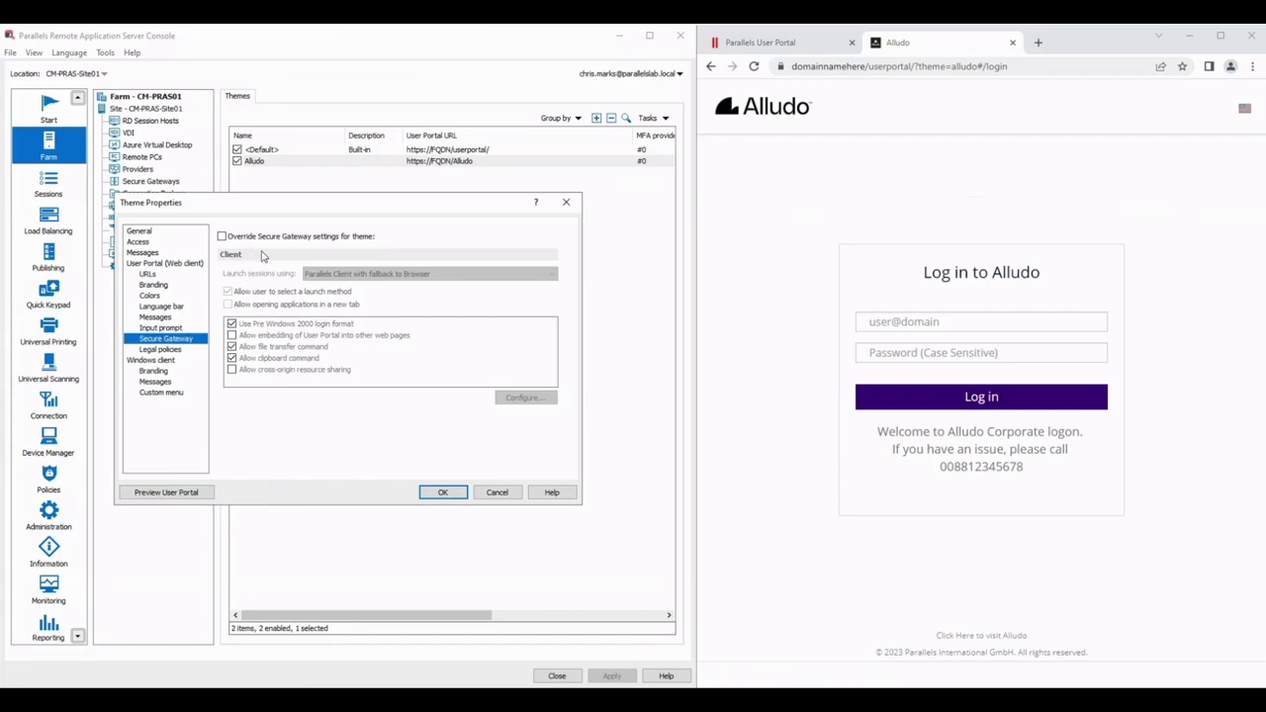
pyautogui.click(222, 238)
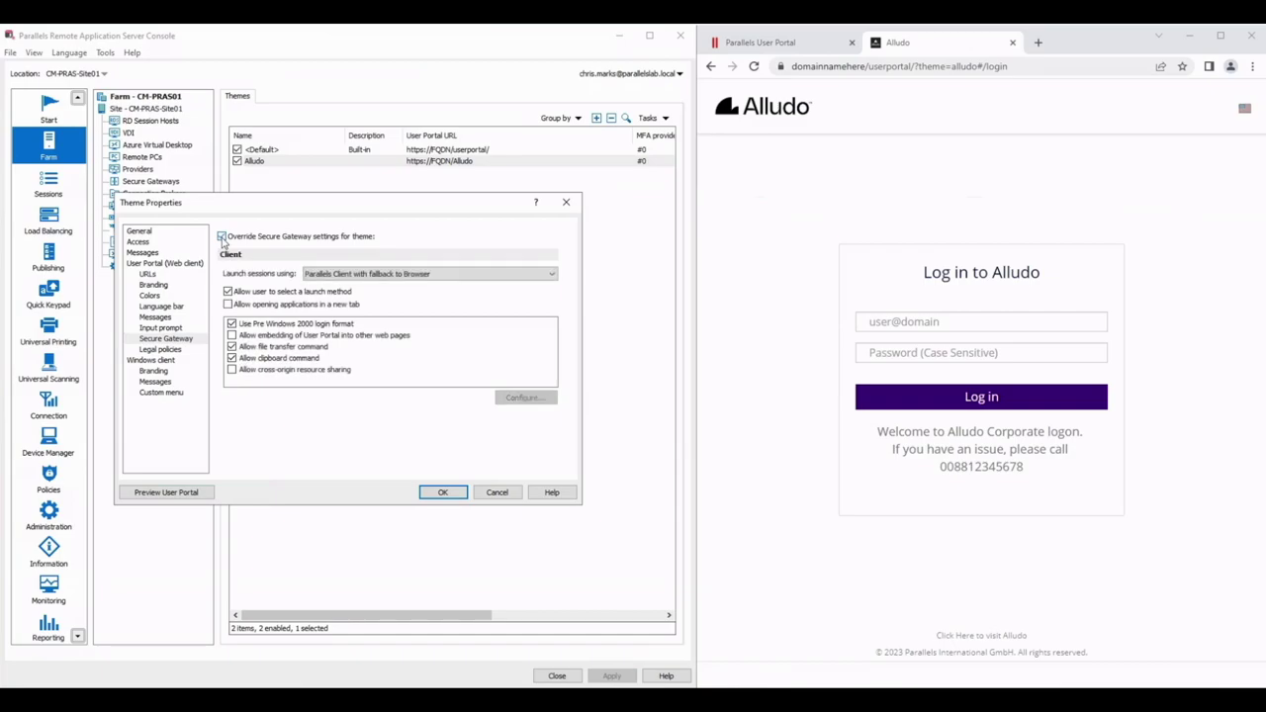
pyautogui.click(392, 276)
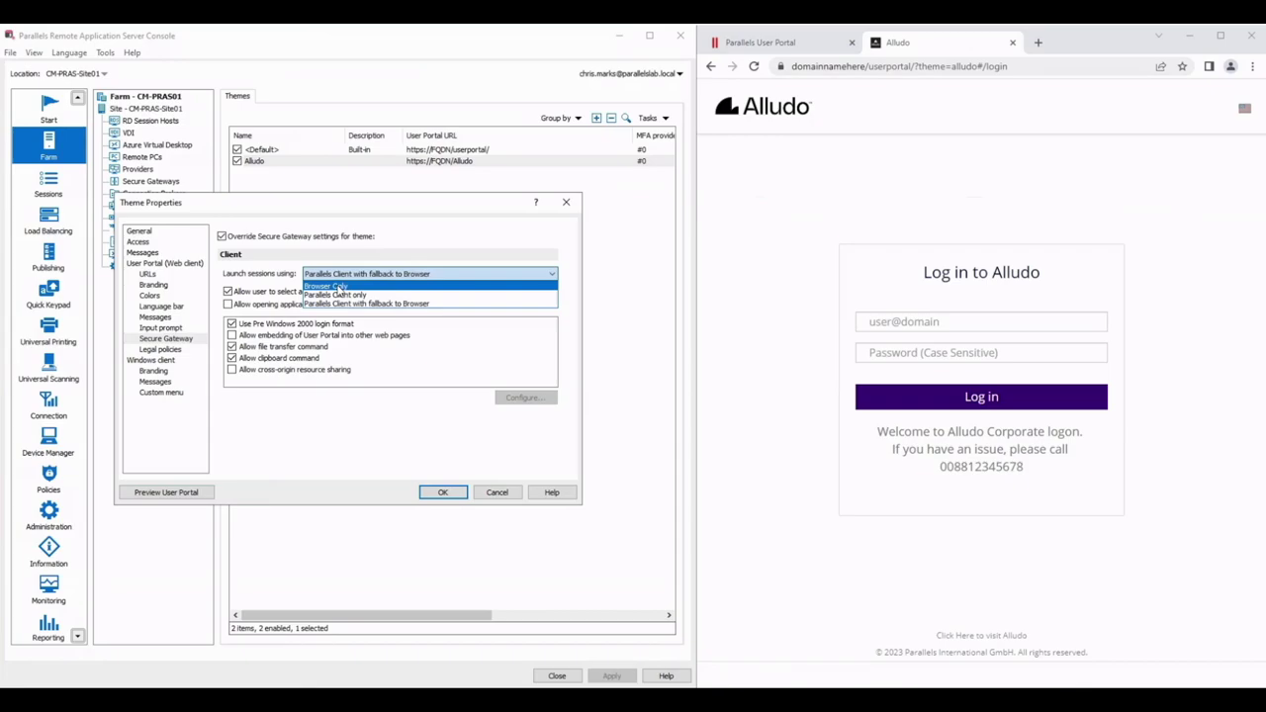
pyautogui.click(339, 286)
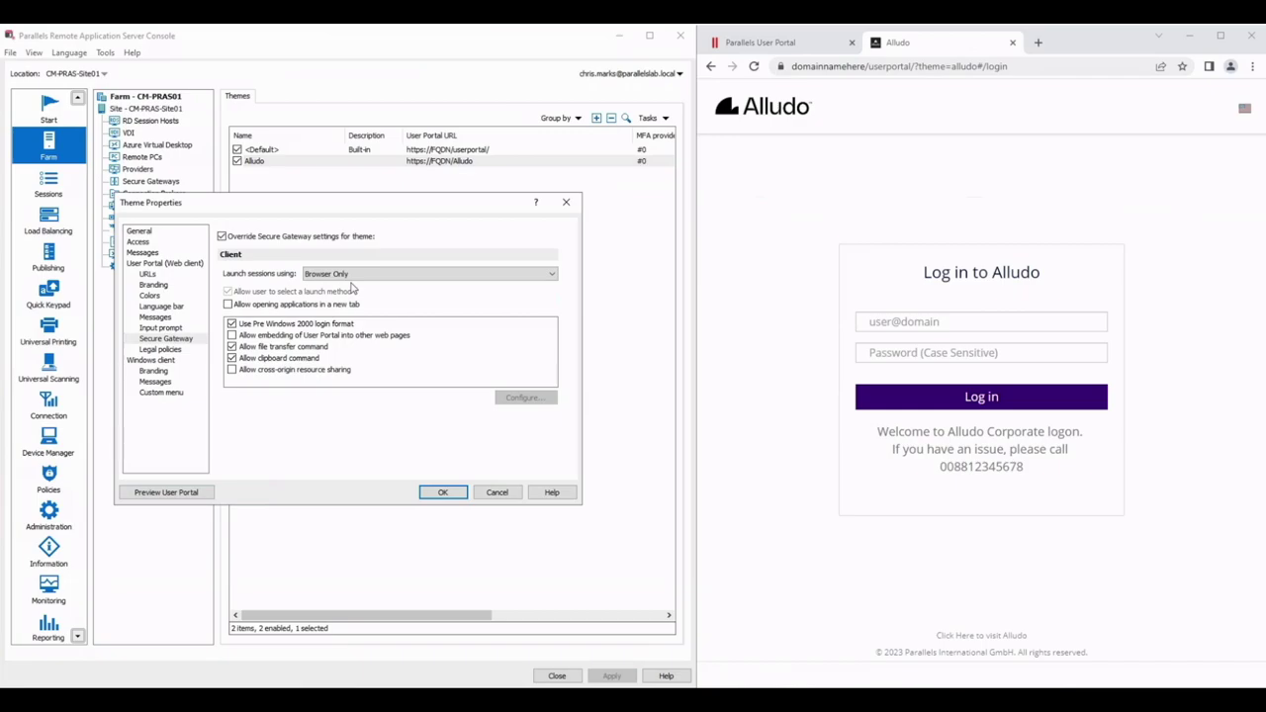
# Review the theme's legal policies and the Windows client's branding, messages and custom menu settings
pyautogui.click(160, 349)
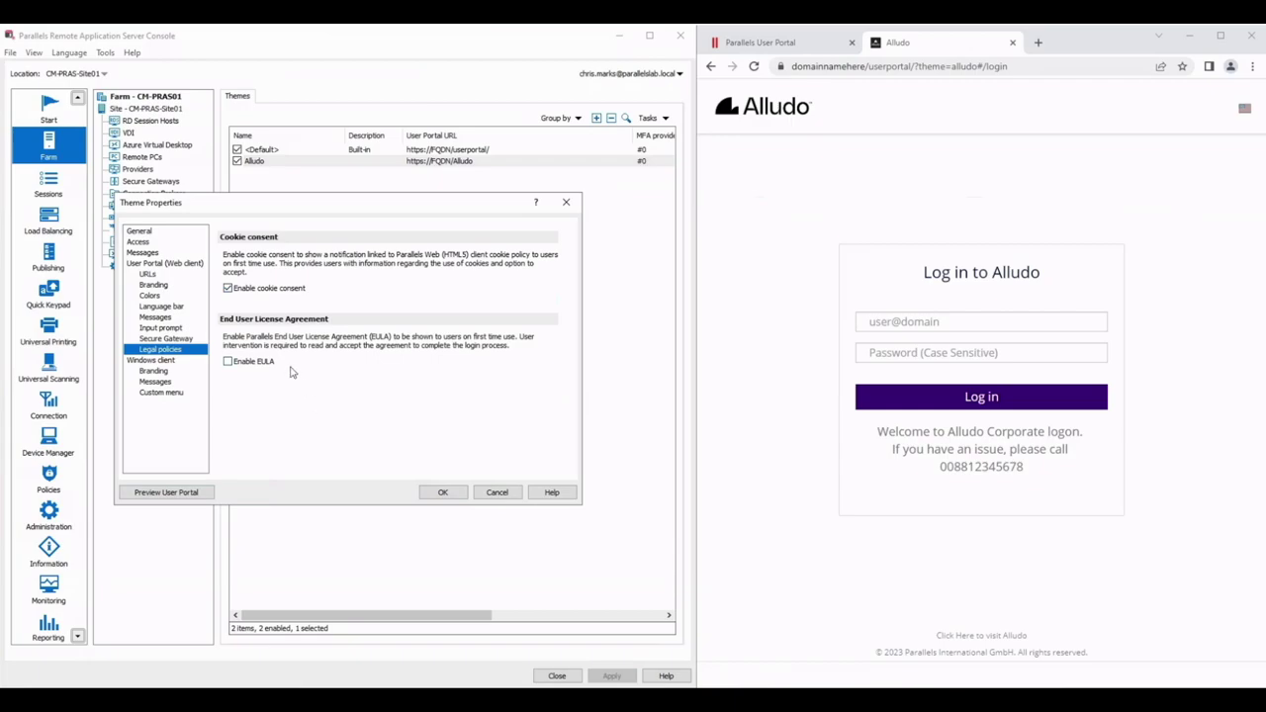
pyautogui.click(146, 362)
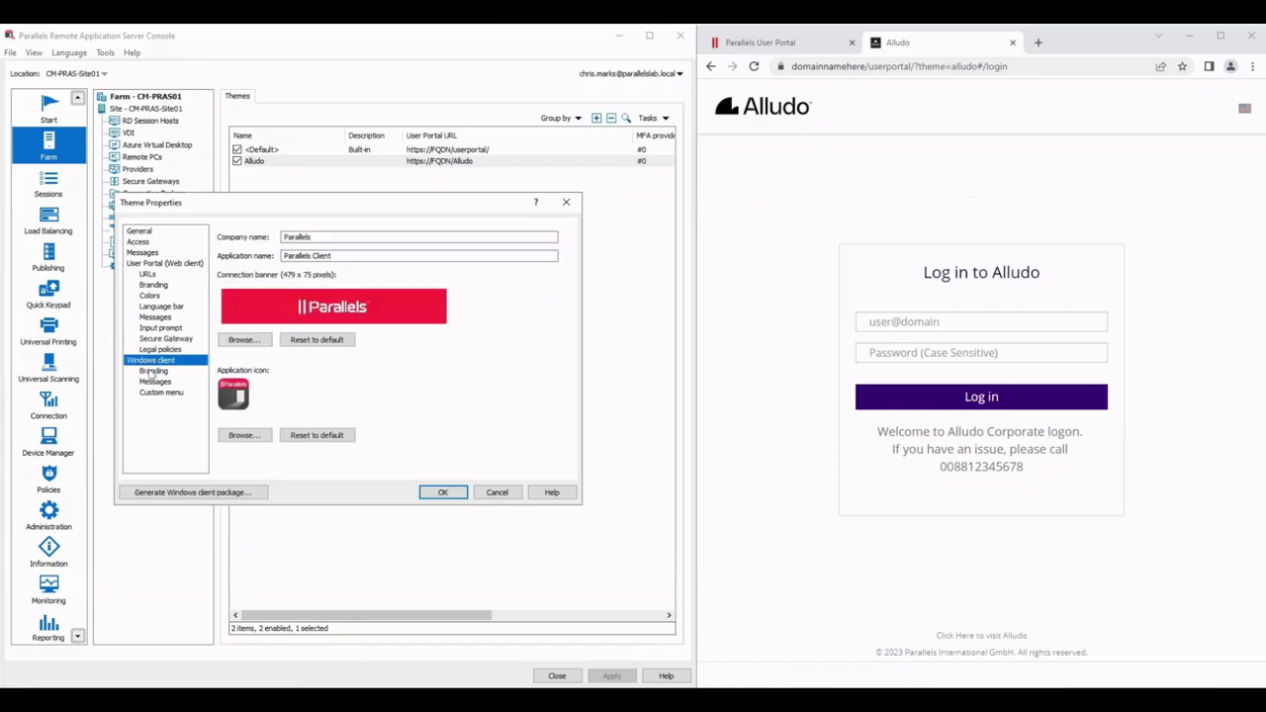
pyautogui.click(153, 372)
pyautogui.click(156, 383)
pyautogui.click(162, 393)
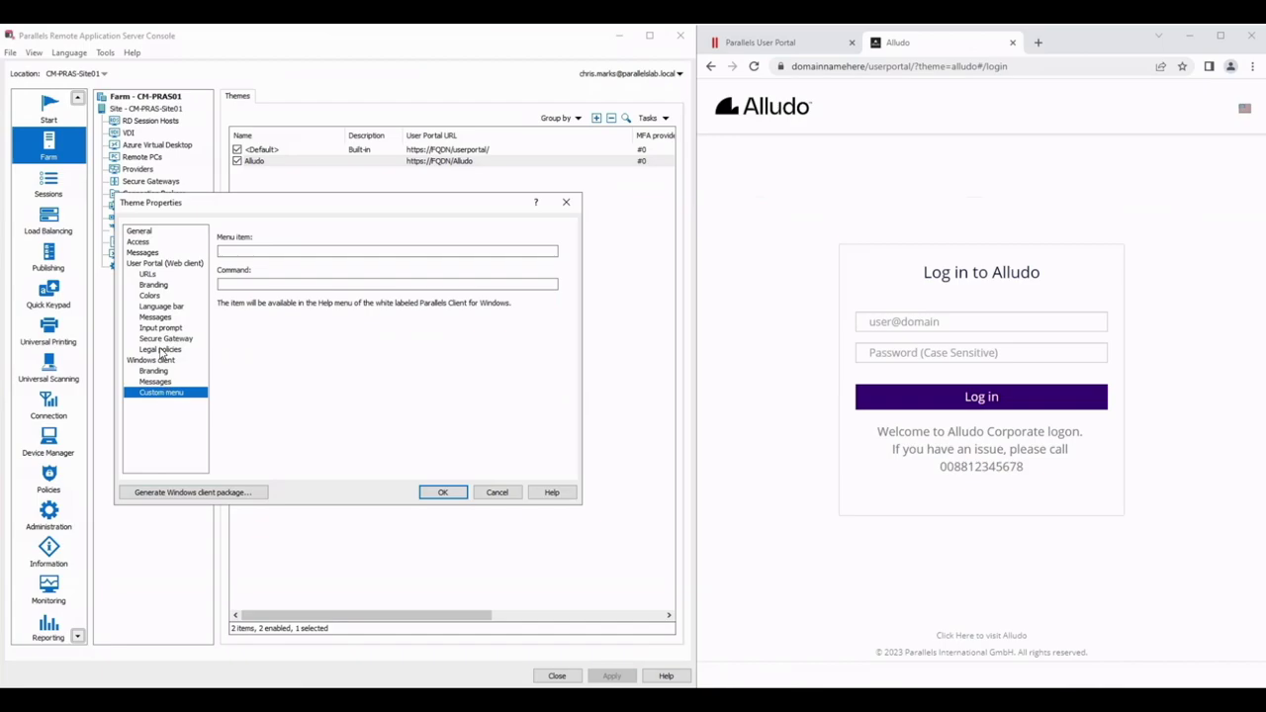
pyautogui.click(160, 351)
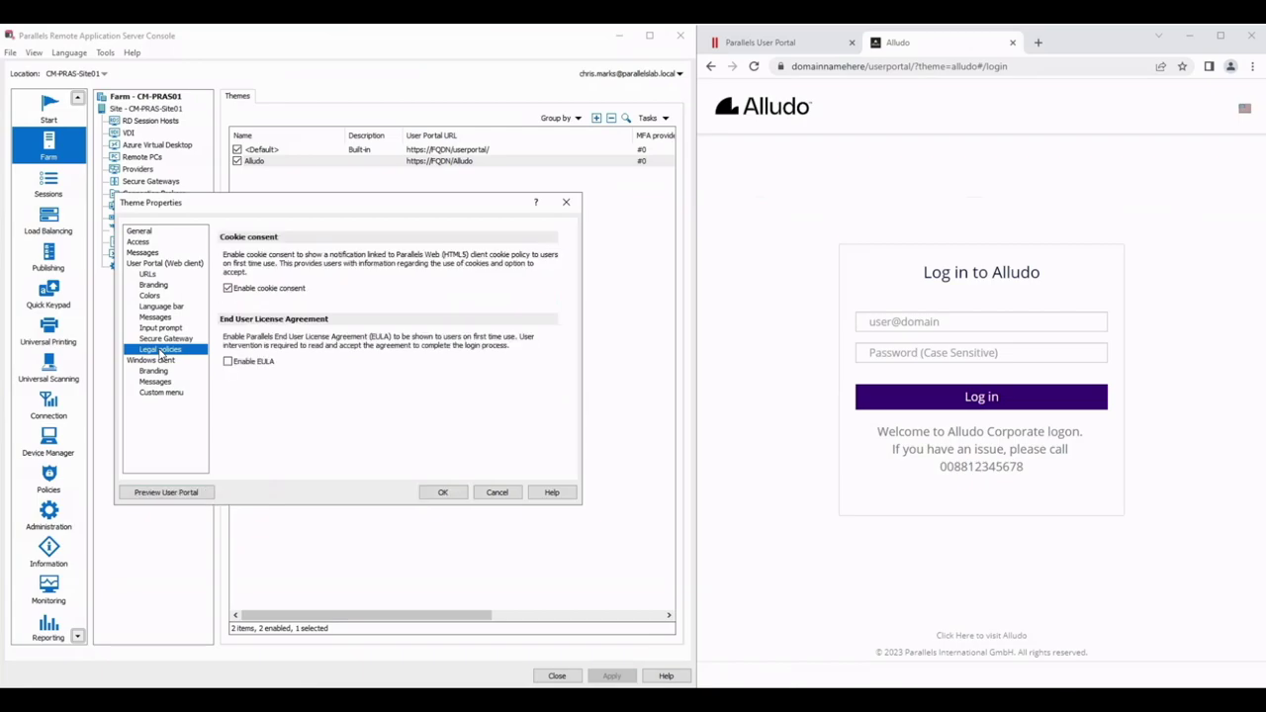
# Save the SecureAlludo theme and commit the new settings to the farm
pyautogui.click(441, 495)
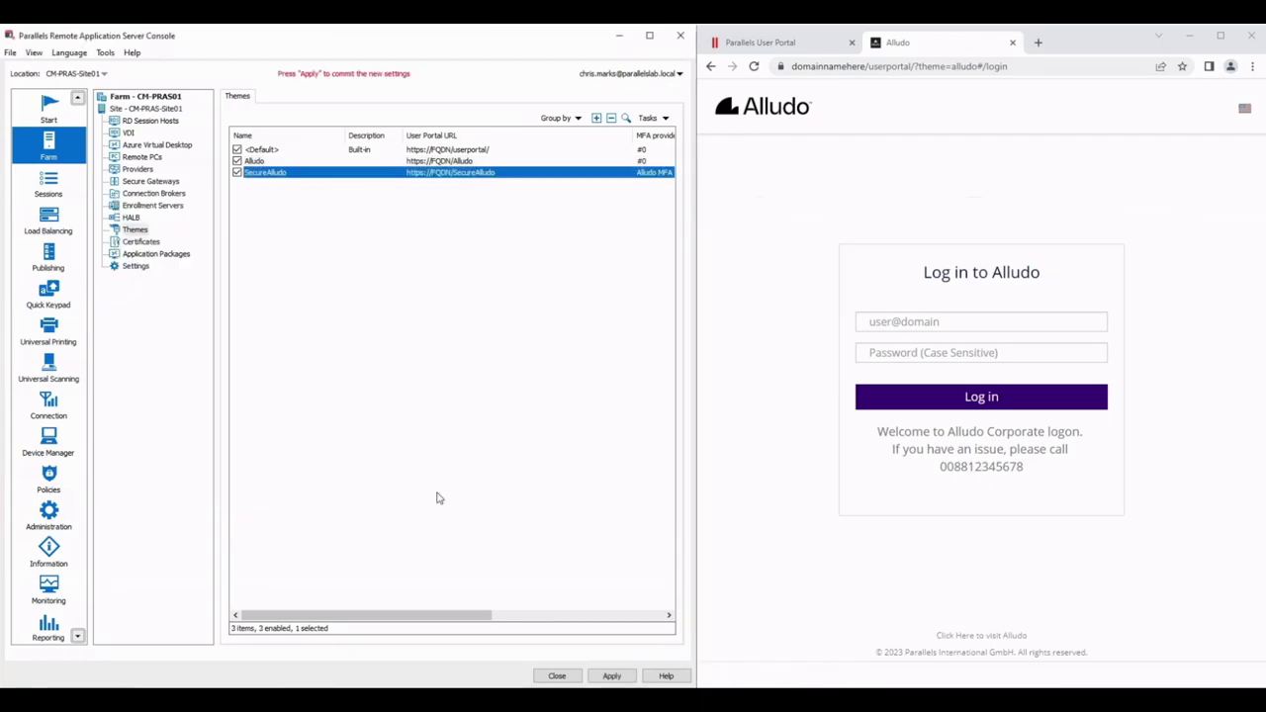
pyautogui.click(612, 677)
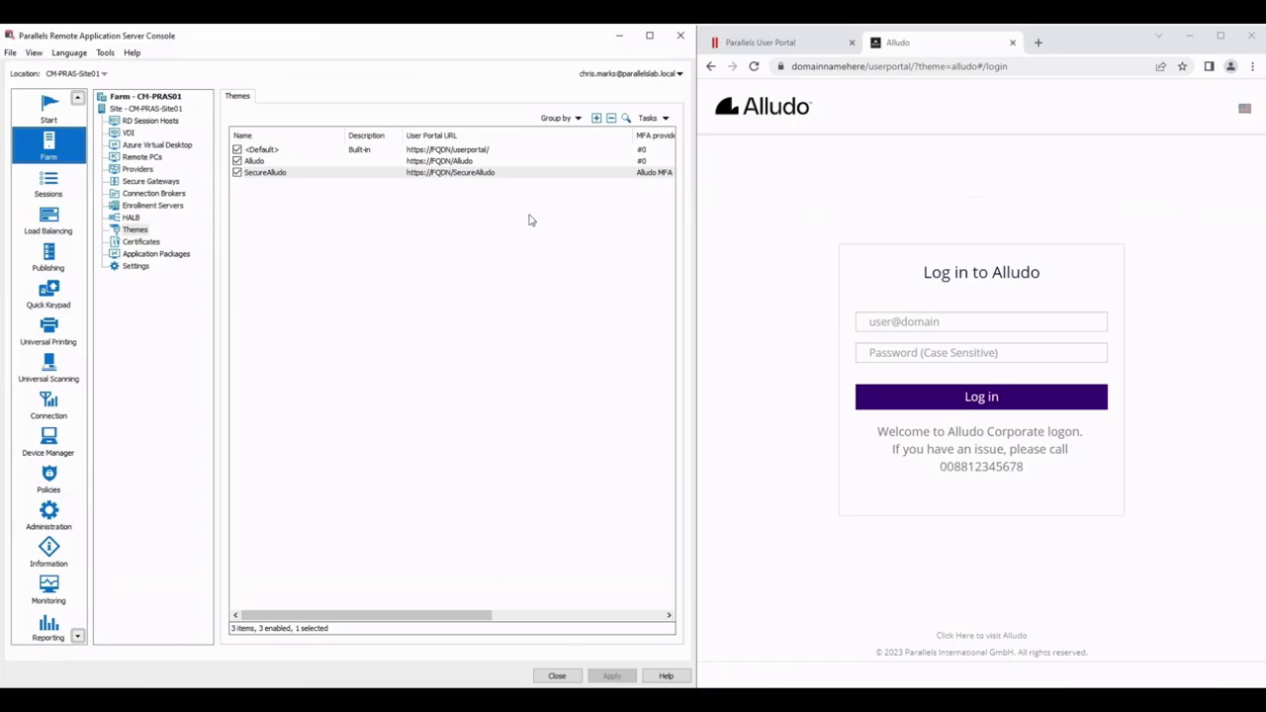
# Open domainnamehere/userportal/?theme=securealludo in a new browser tab
pyautogui.click(1039, 43)
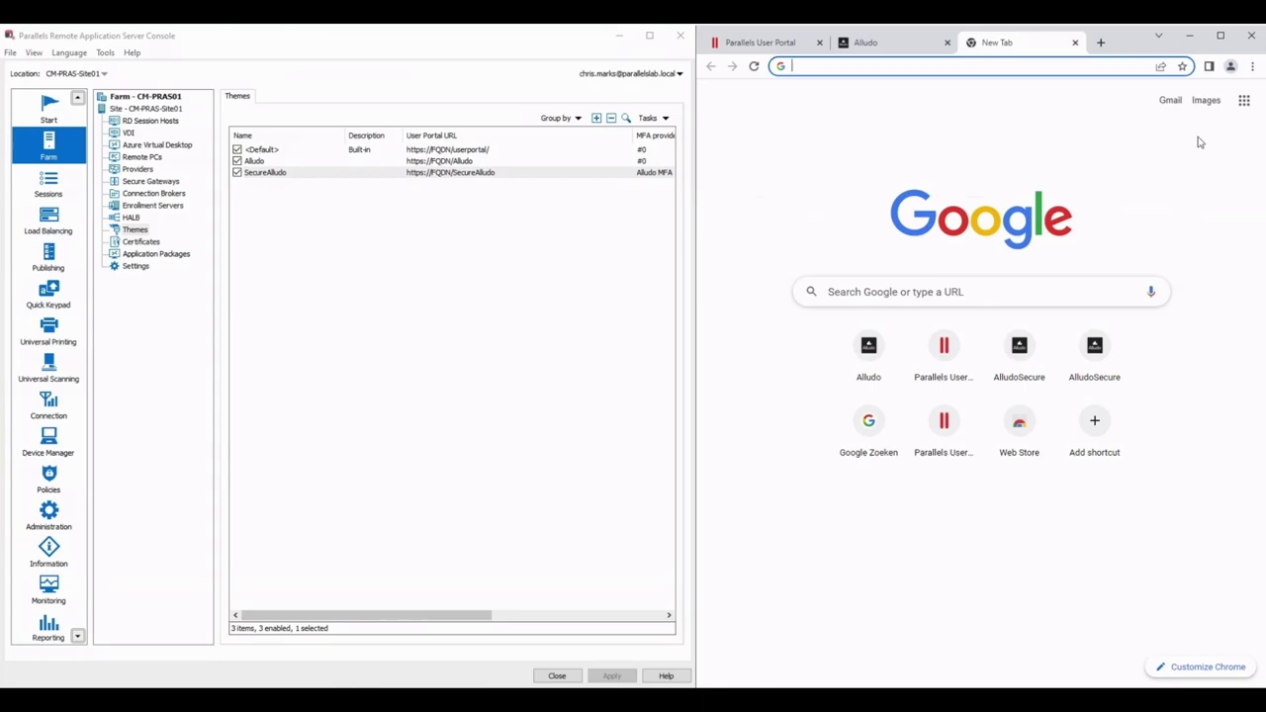
pyautogui.write('domainnamehere/userportal/?theme=securealludo')
pyautogui.press('Return')
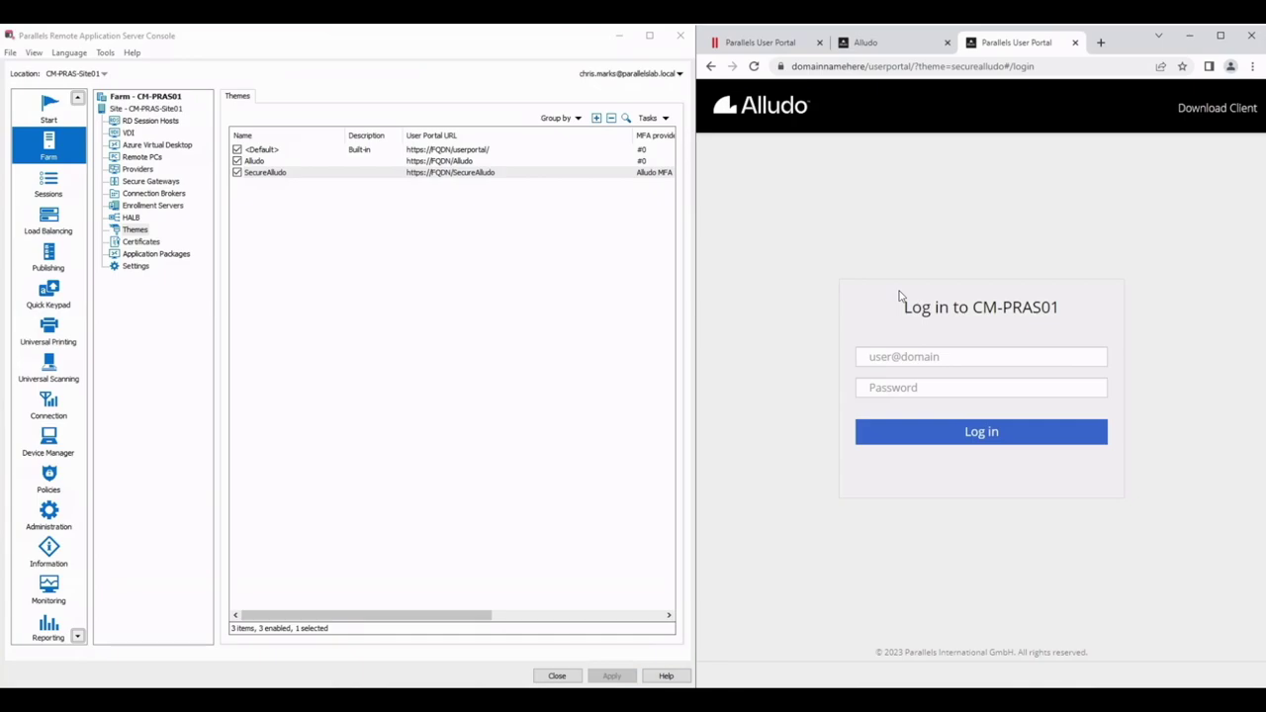
# Log in to the SecureAlludo portal with the saved username, the account password and the Google Authenticator one-time code
pyautogui.click(936, 388)
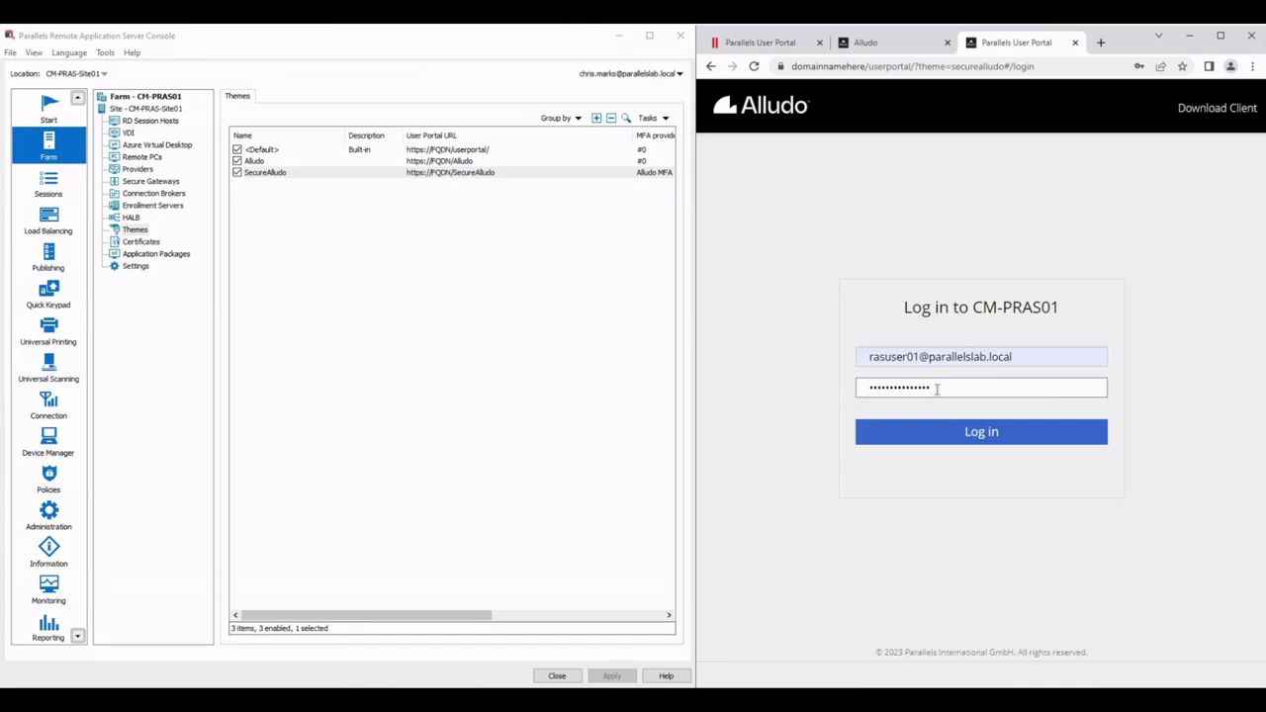
pyautogui.click(971, 436)
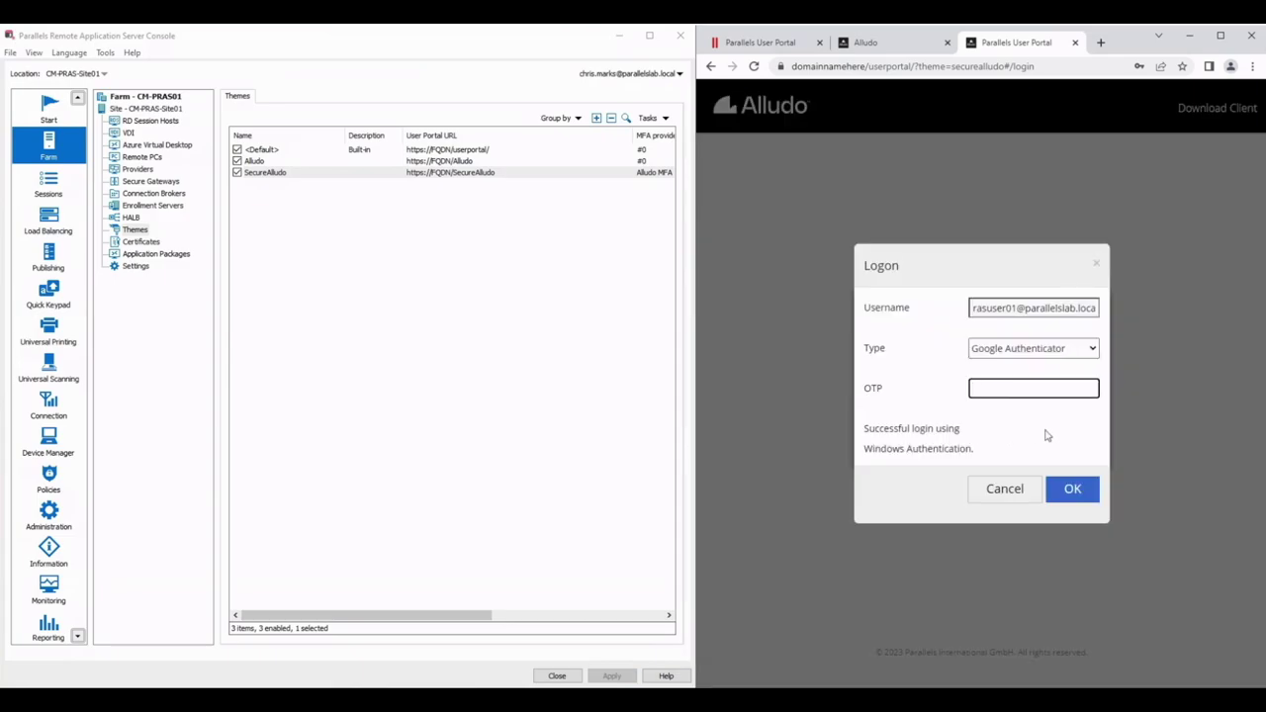
pyautogui.hotkey('ctrl', 'v')
pyautogui.click(1072, 489)
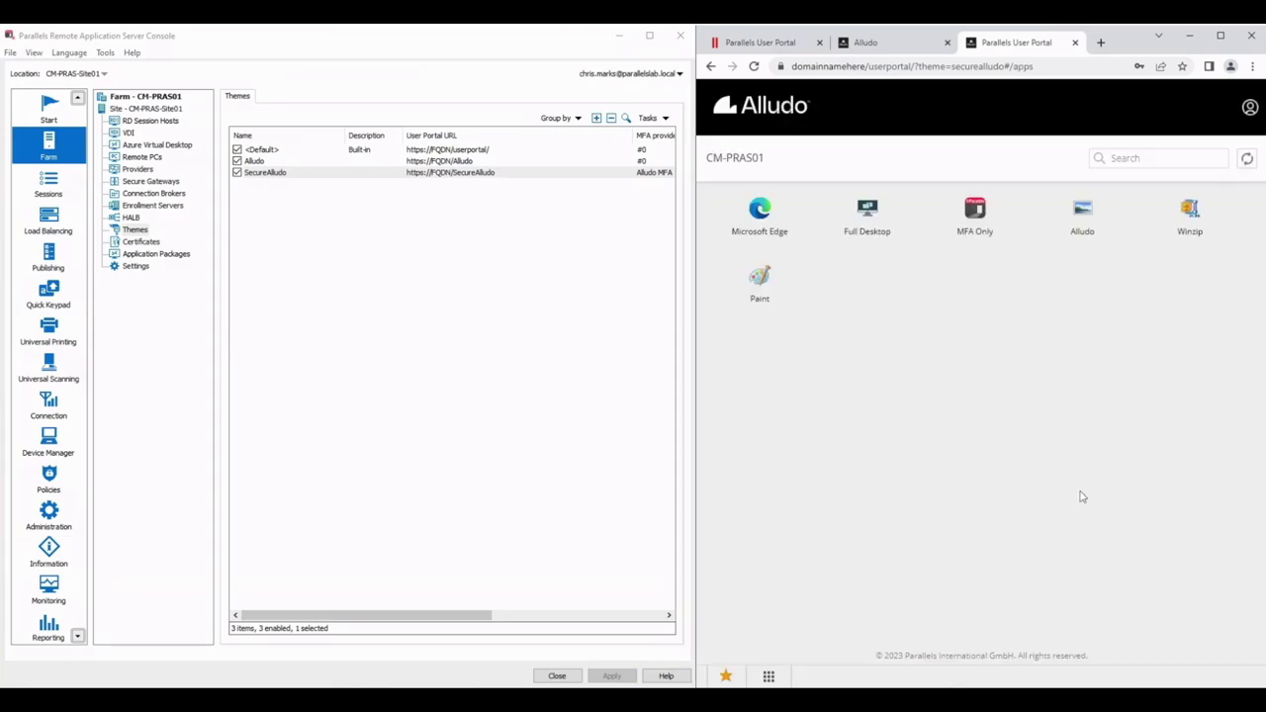
# Compare the SecureAlludo portal with the existing Alludo portal, finishing on the SecureAlludo one
pyautogui.click(898, 44)
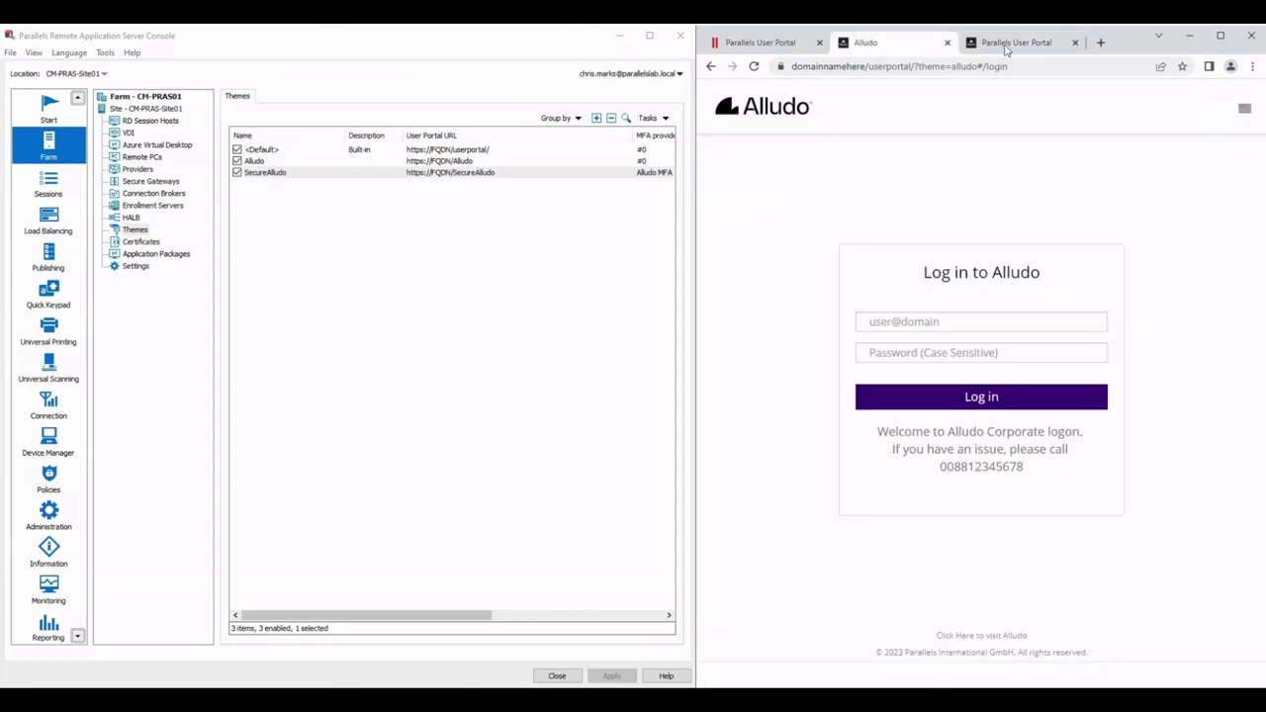
pyautogui.click(1005, 44)
pyautogui.click(905, 44)
pyautogui.click(1000, 44)
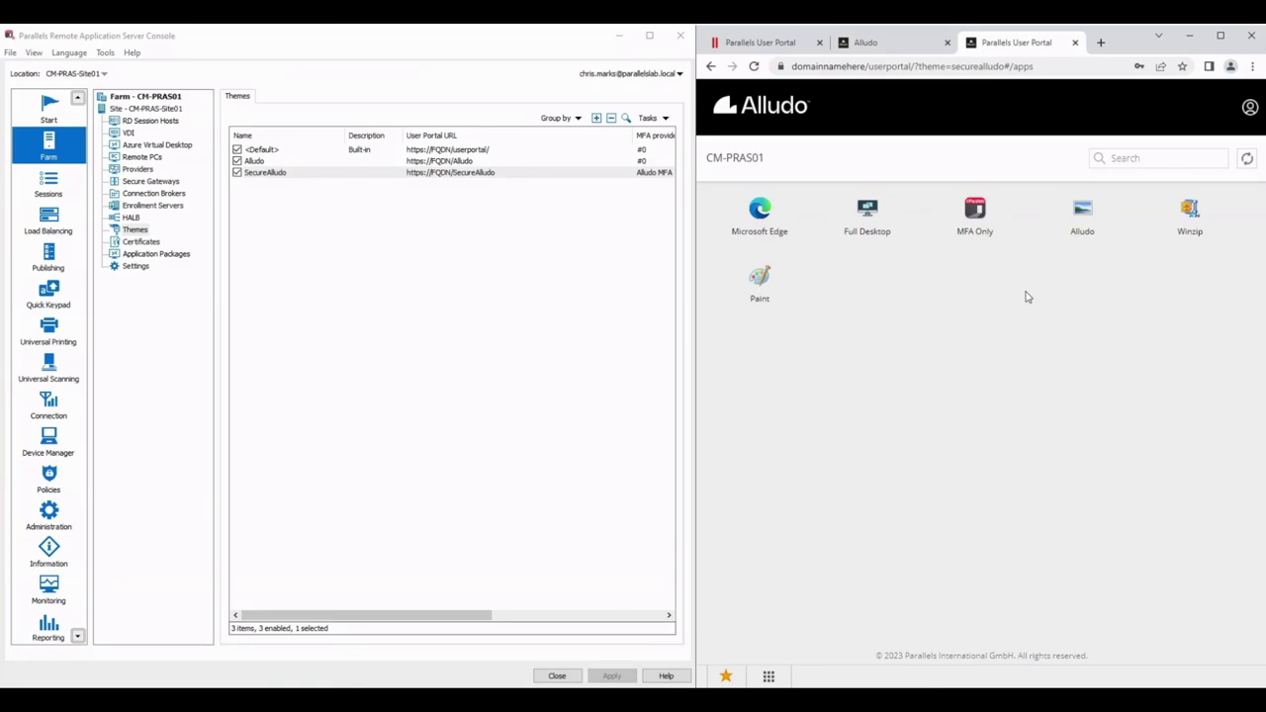
# Create a filtering rule named MFAOnly for the published MFA Only application and set its condition to Deny if
pyautogui.click(50, 259)
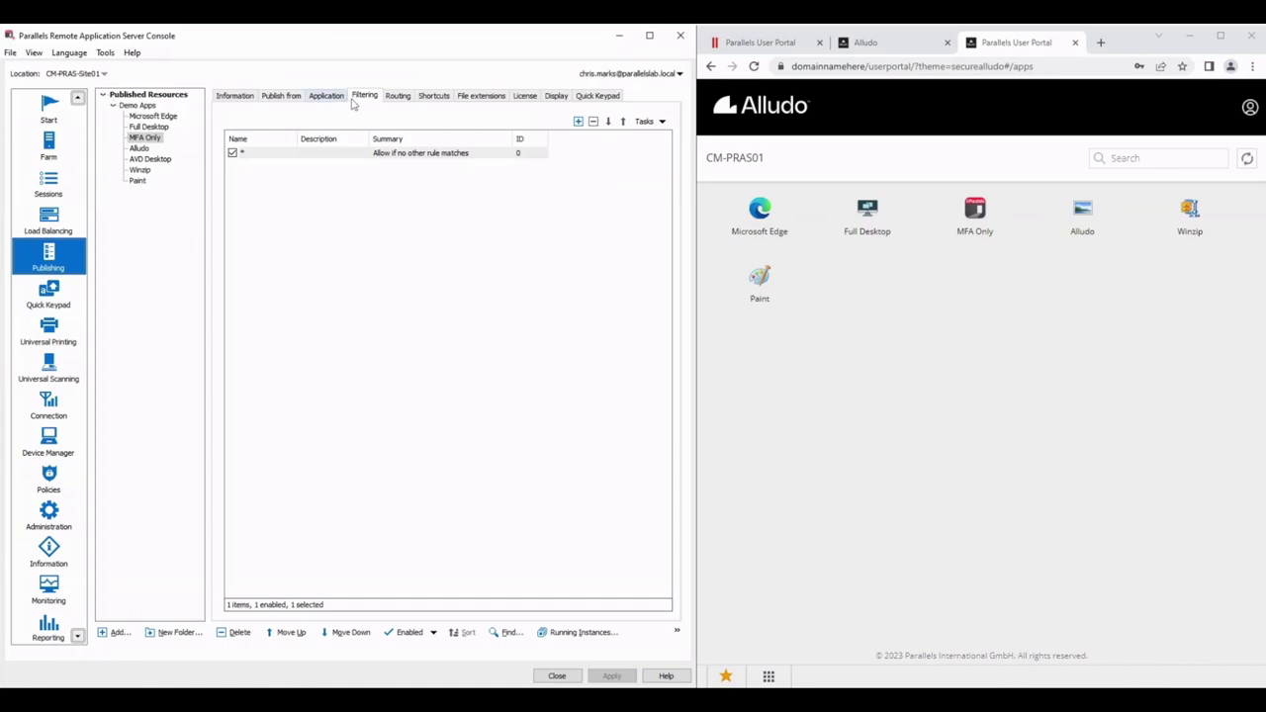
pyautogui.click(578, 121)
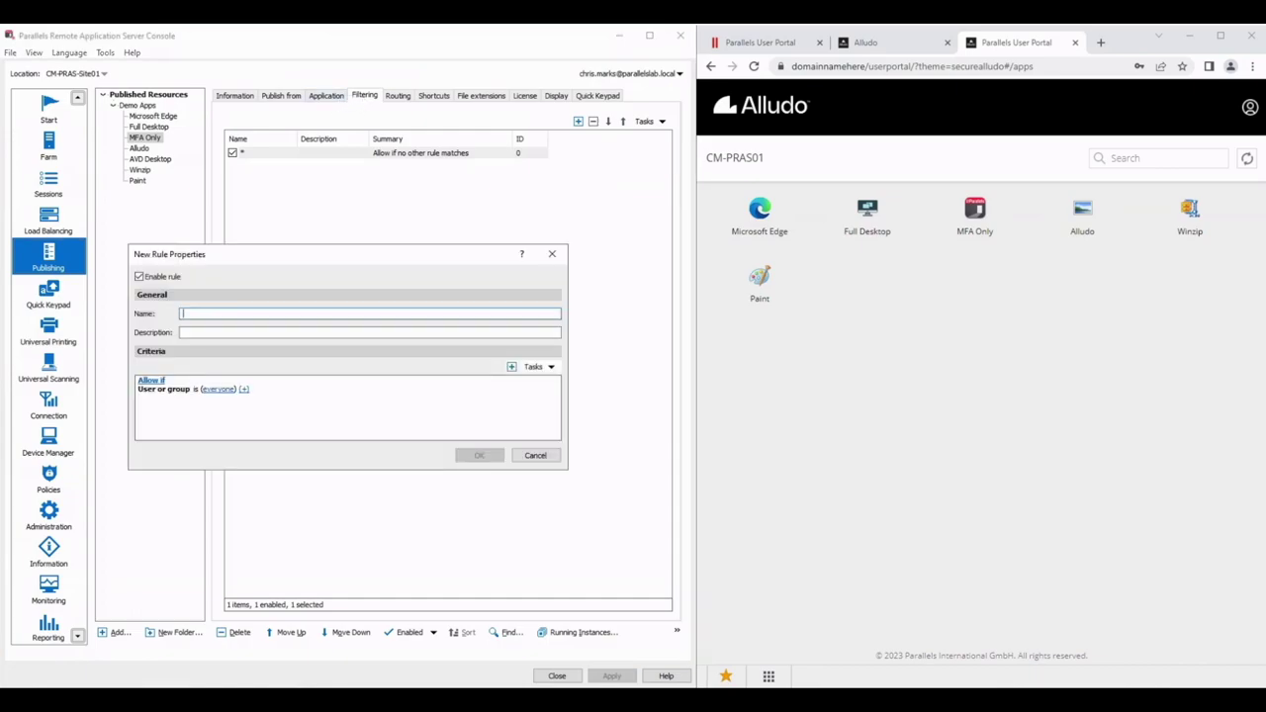
pyautogui.write('MFAOnly')
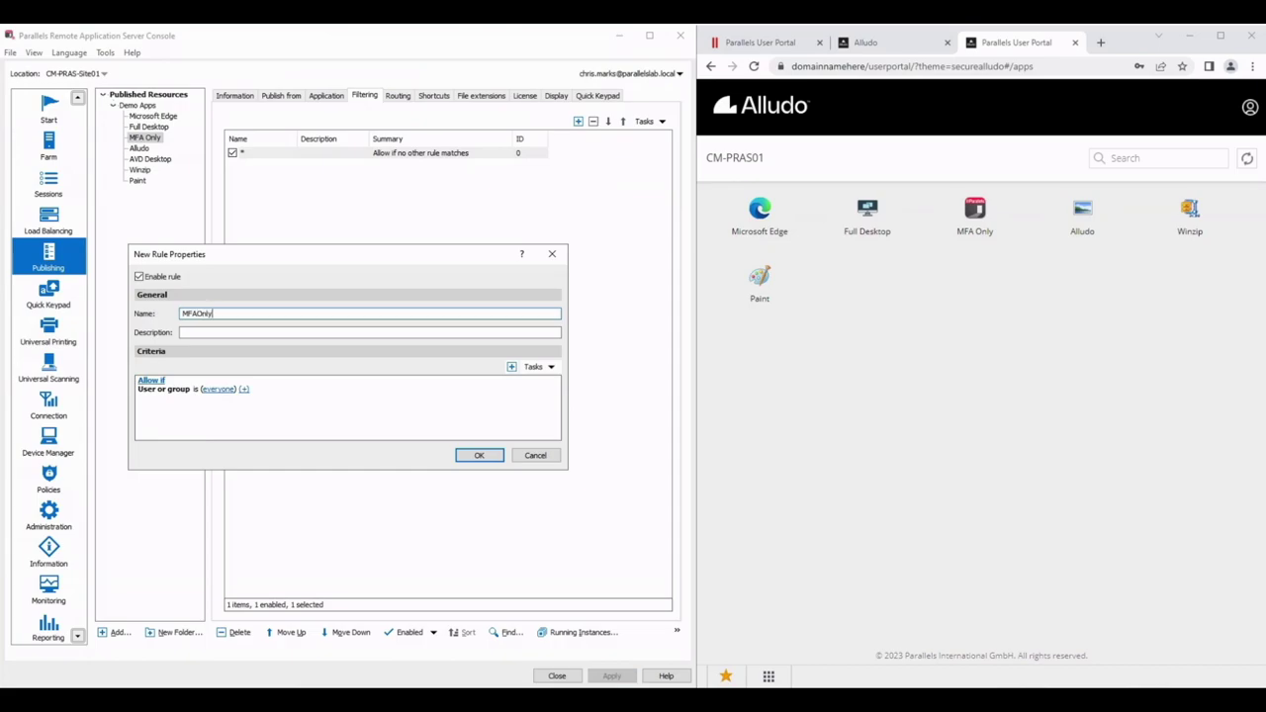
pyautogui.click(149, 382)
# Add a criterion to the MFAOnly rule matching any theme that is not SecureAlludo, then save the rule and apply the settings
pyautogui.click(513, 367)
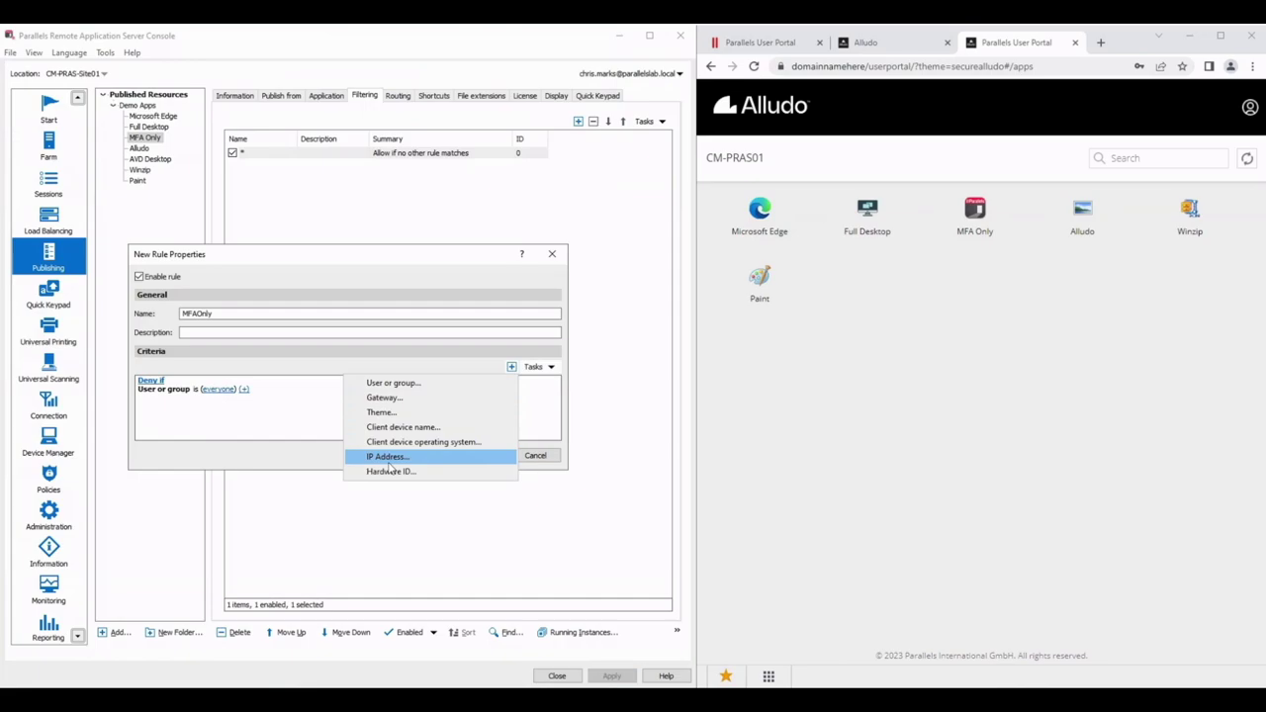
pyautogui.click(382, 412)
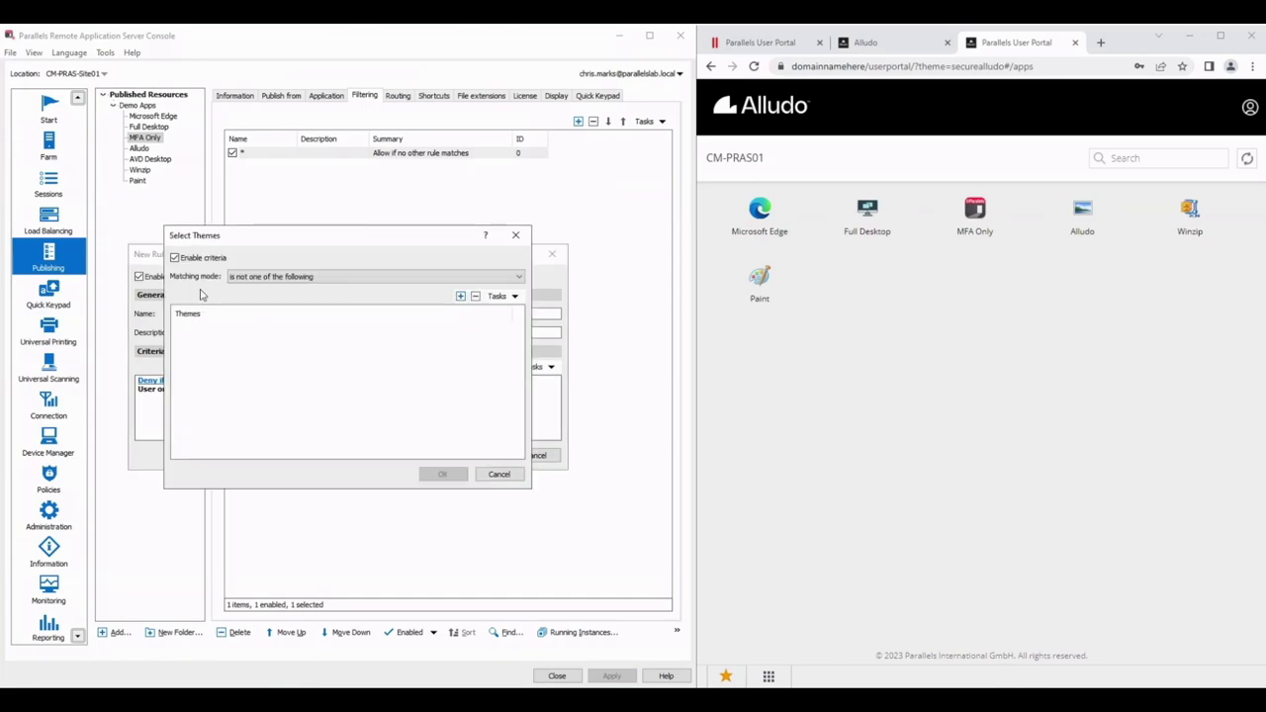
pyautogui.click(460, 296)
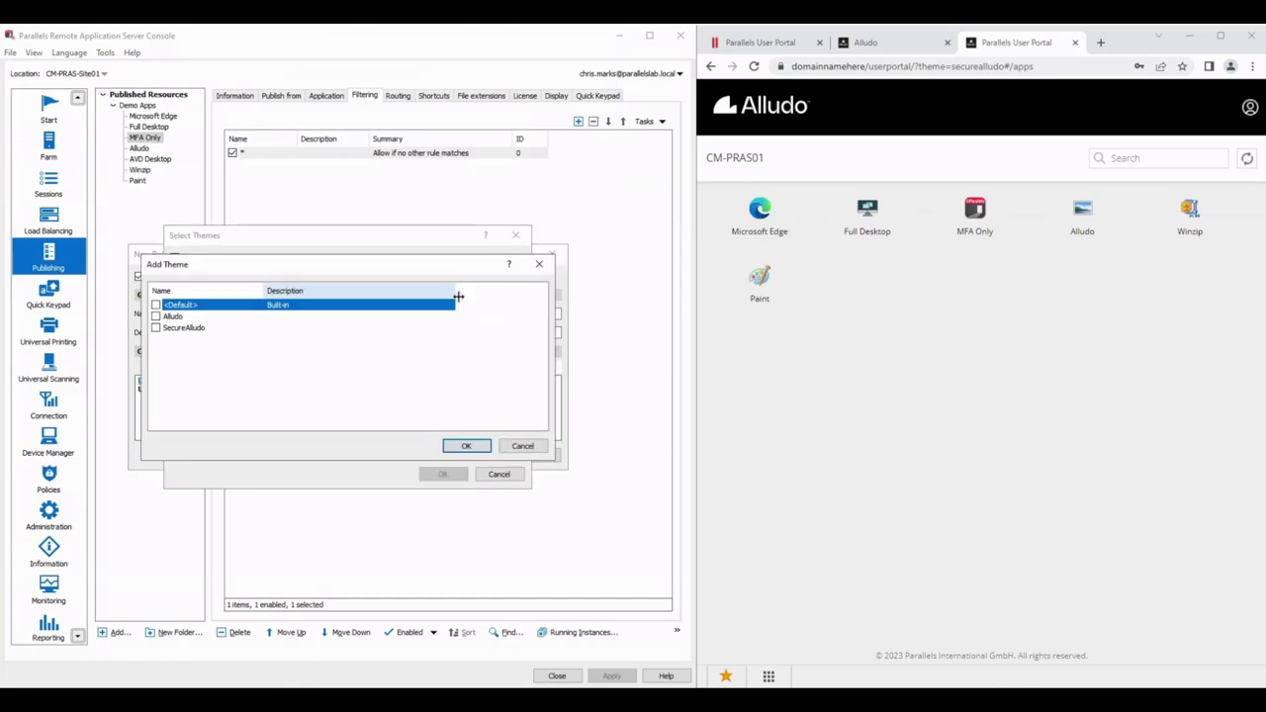
pyautogui.click(155, 327)
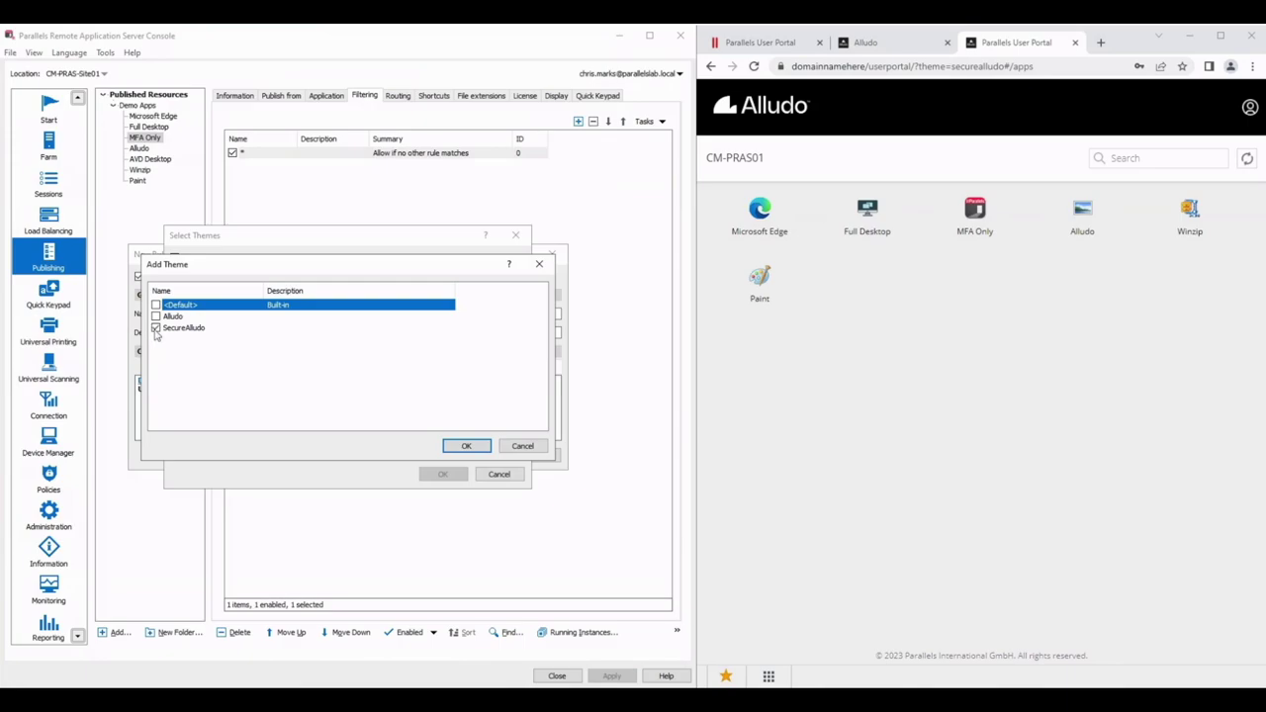
pyautogui.click(467, 446)
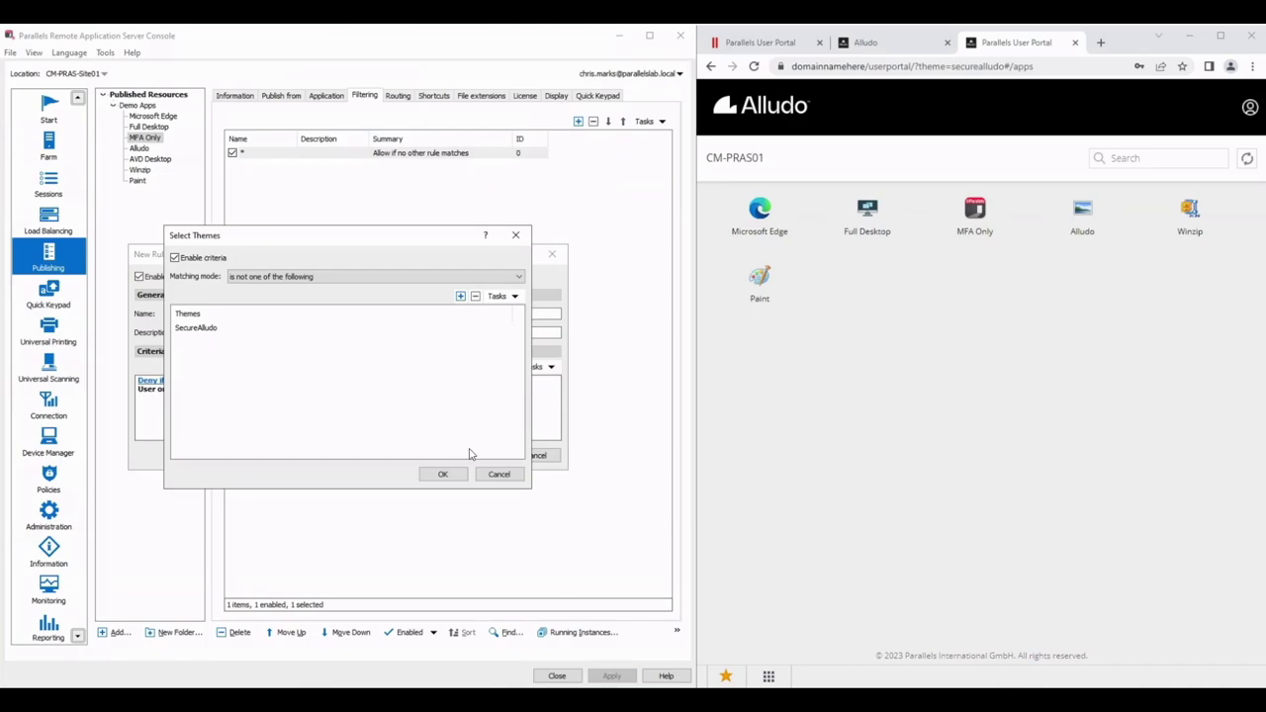
pyautogui.click(443, 474)
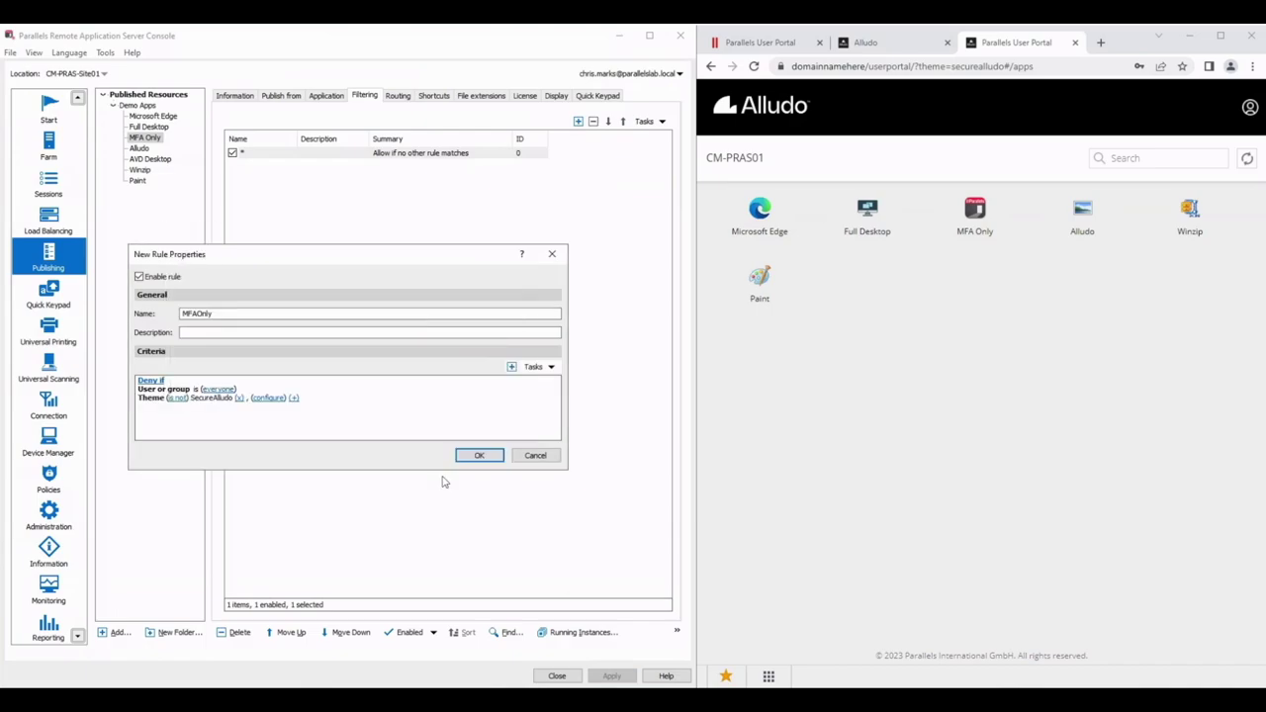
pyautogui.click(480, 456)
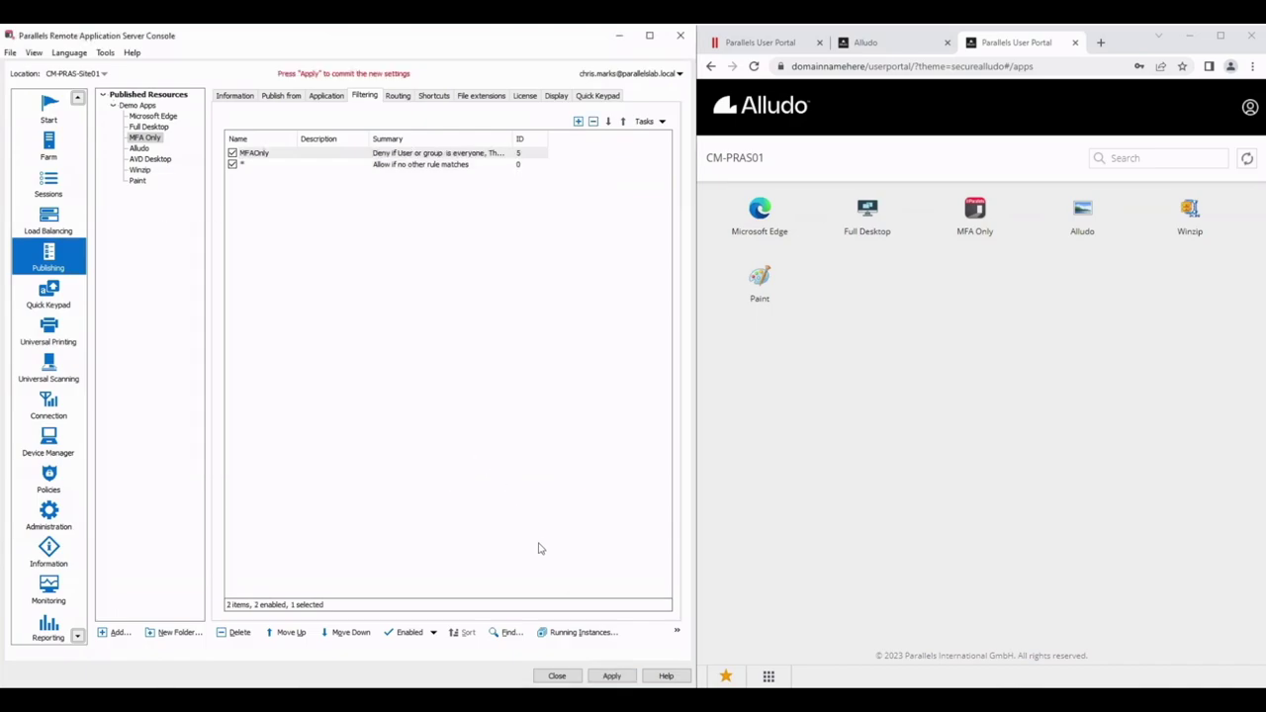
pyautogui.click(609, 677)
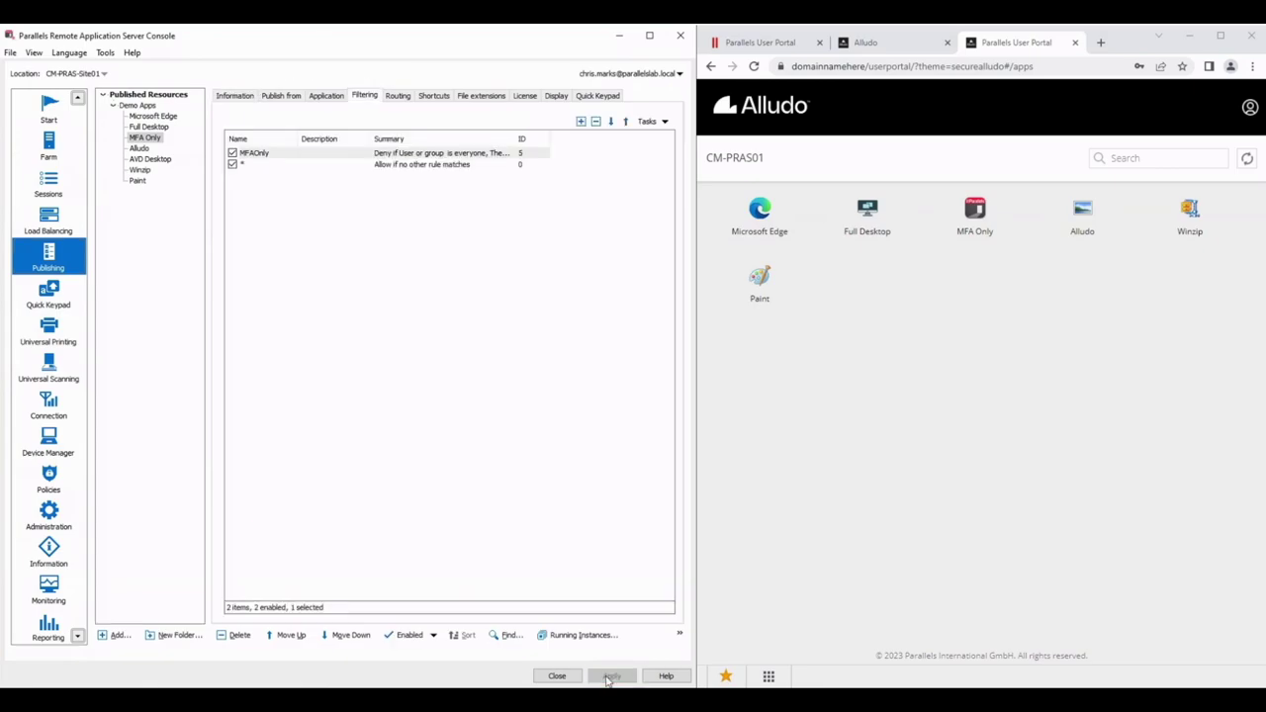
# Log in to the Alludo theme's portal with the saved username and the account password
pyautogui.click(891, 44)
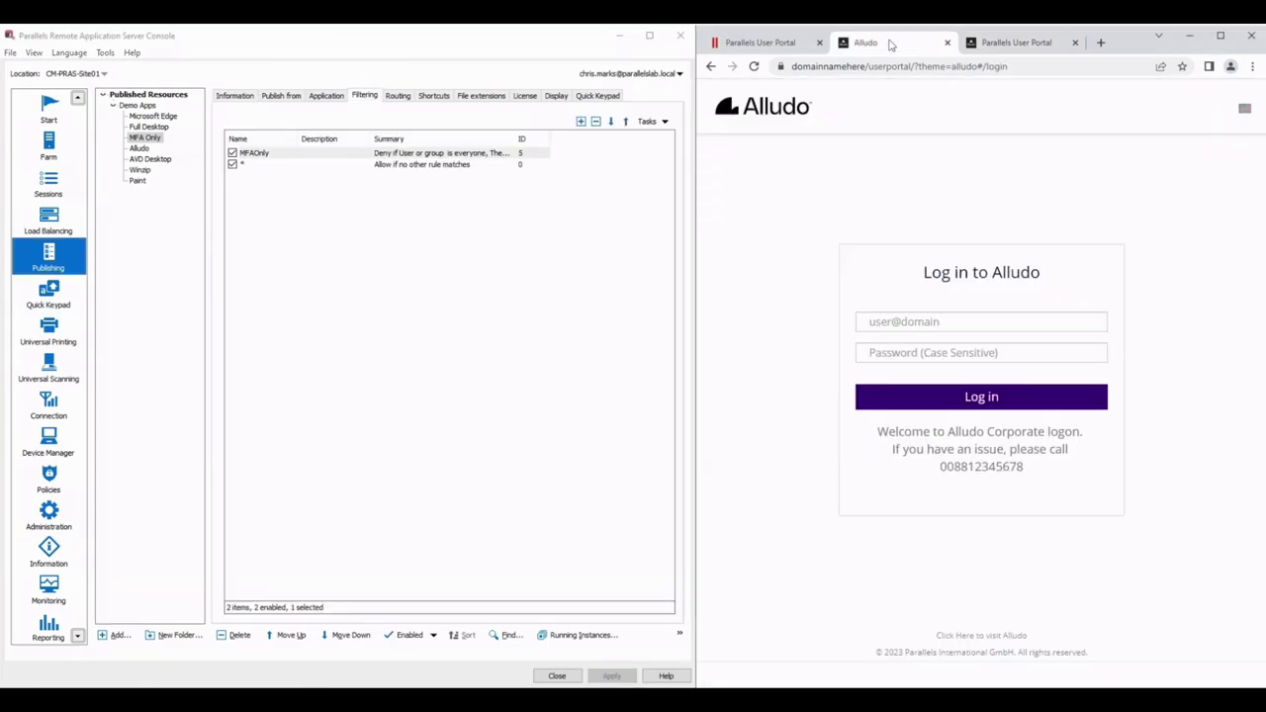
pyautogui.click(893, 348)
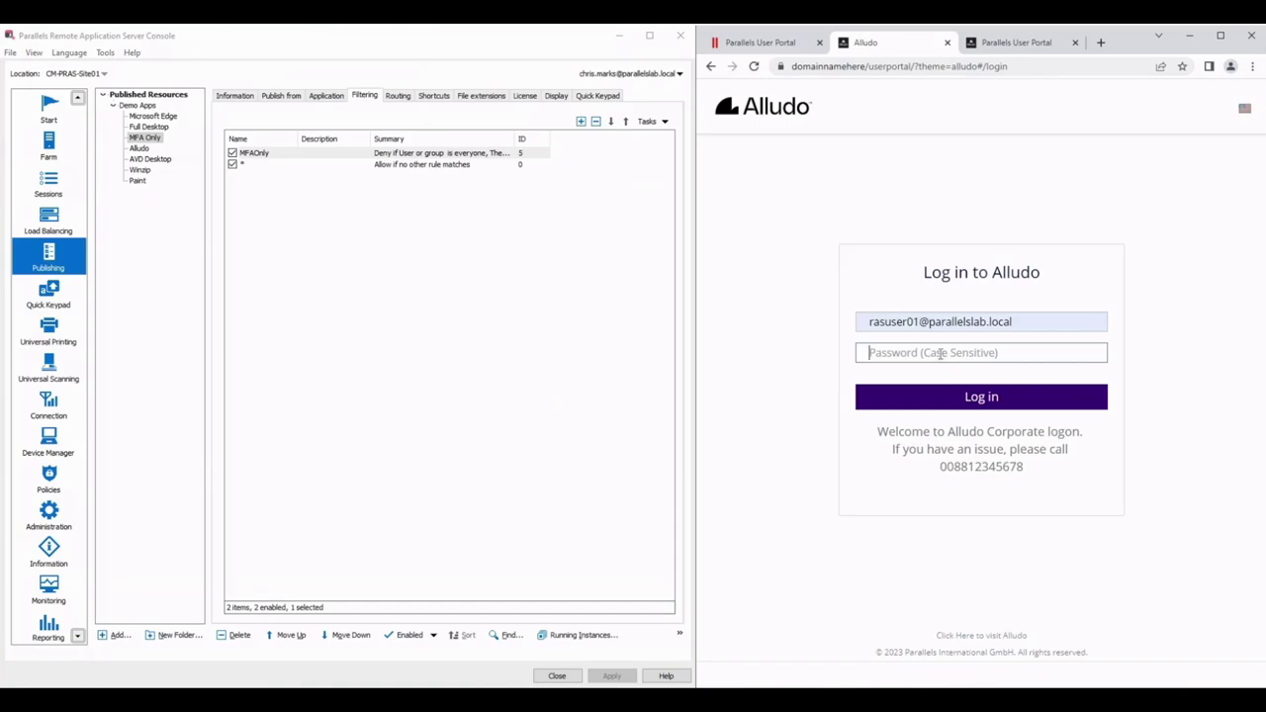
pyautogui.hotkey('ctrl', 'v')
pyautogui.click(992, 402)
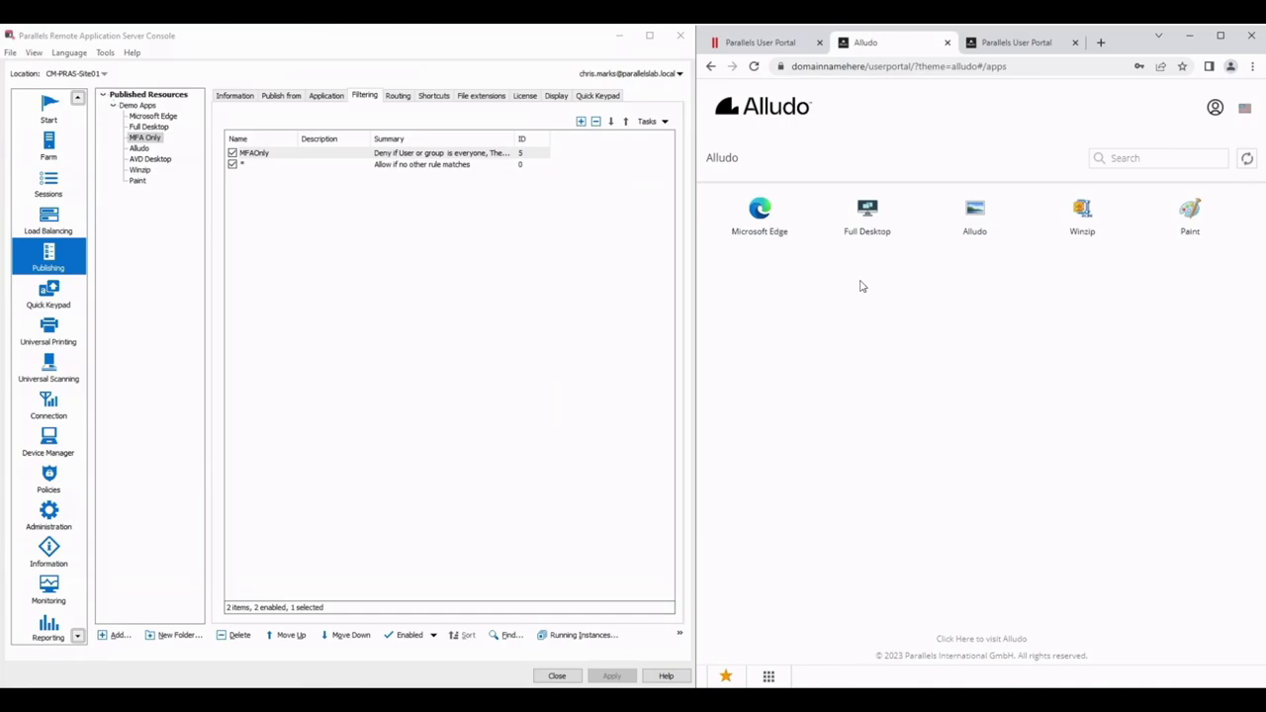
# Reload the SecureAlludo portal and log in again with the saved username and the account password
pyautogui.click(1010, 47)
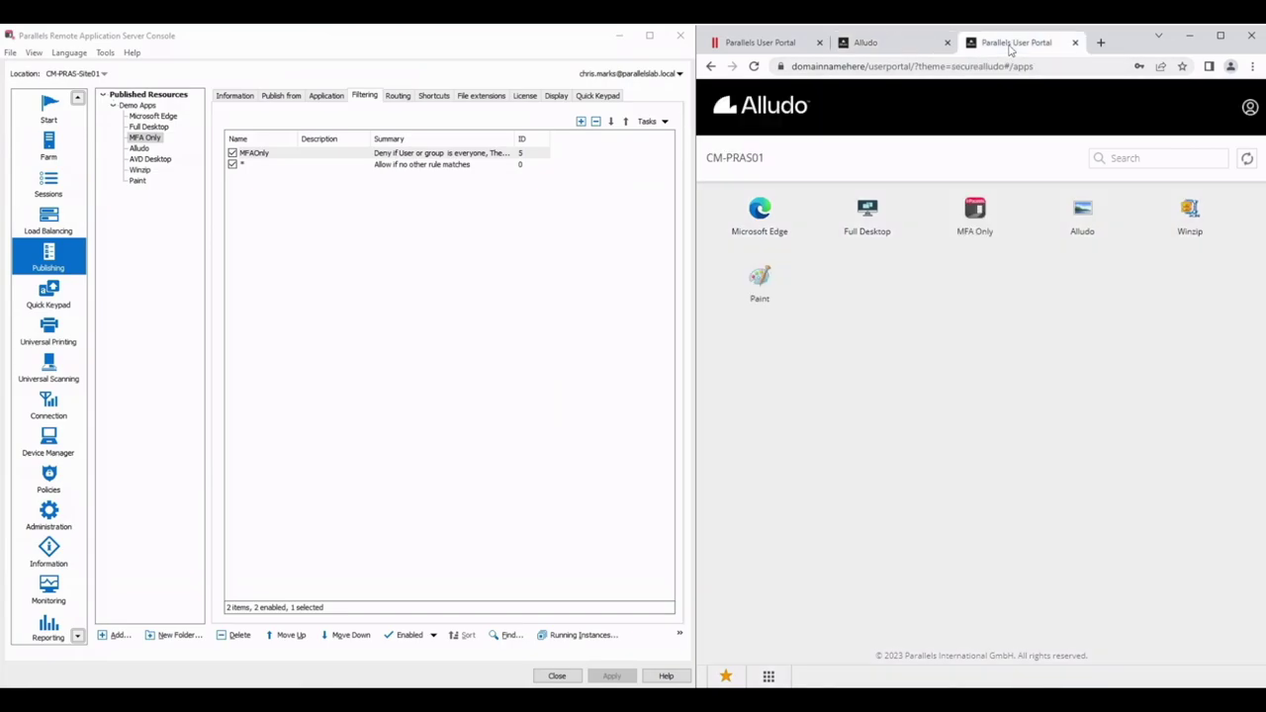
pyautogui.click(755, 66)
pyautogui.click(885, 357)
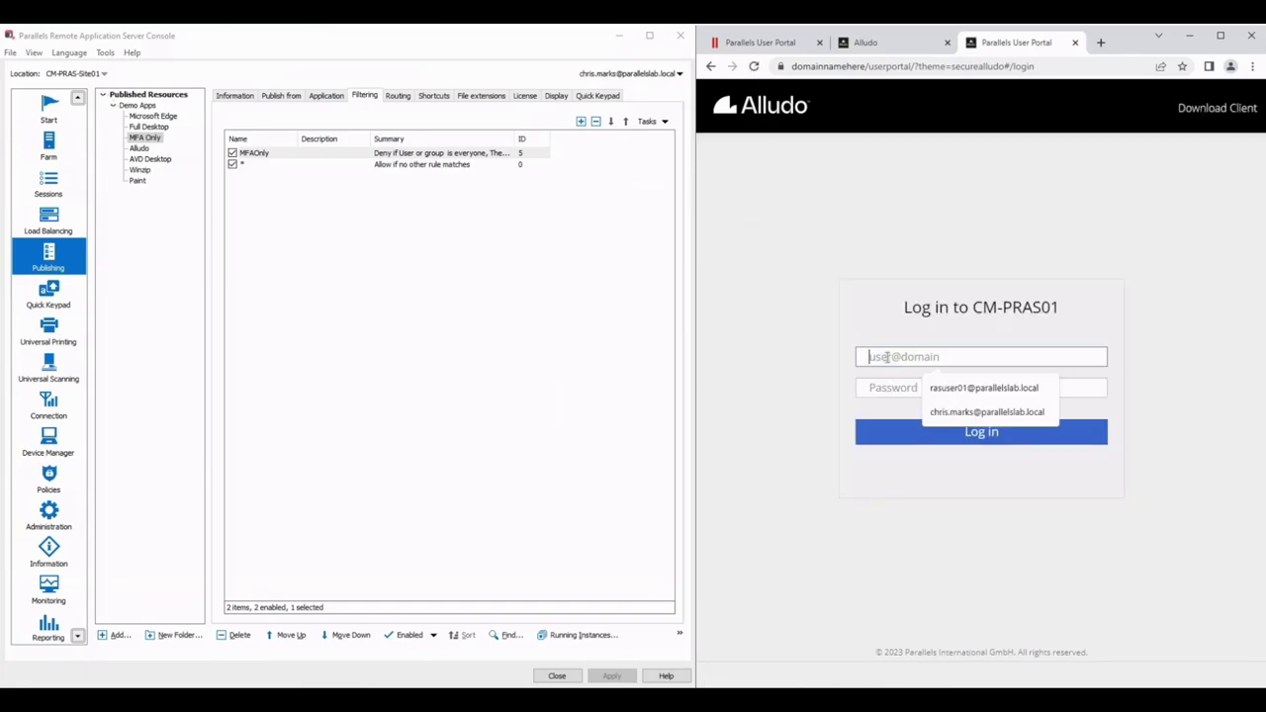
pyautogui.click(934, 388)
pyautogui.click(934, 389)
pyautogui.hotkey('ctrl', 'v')
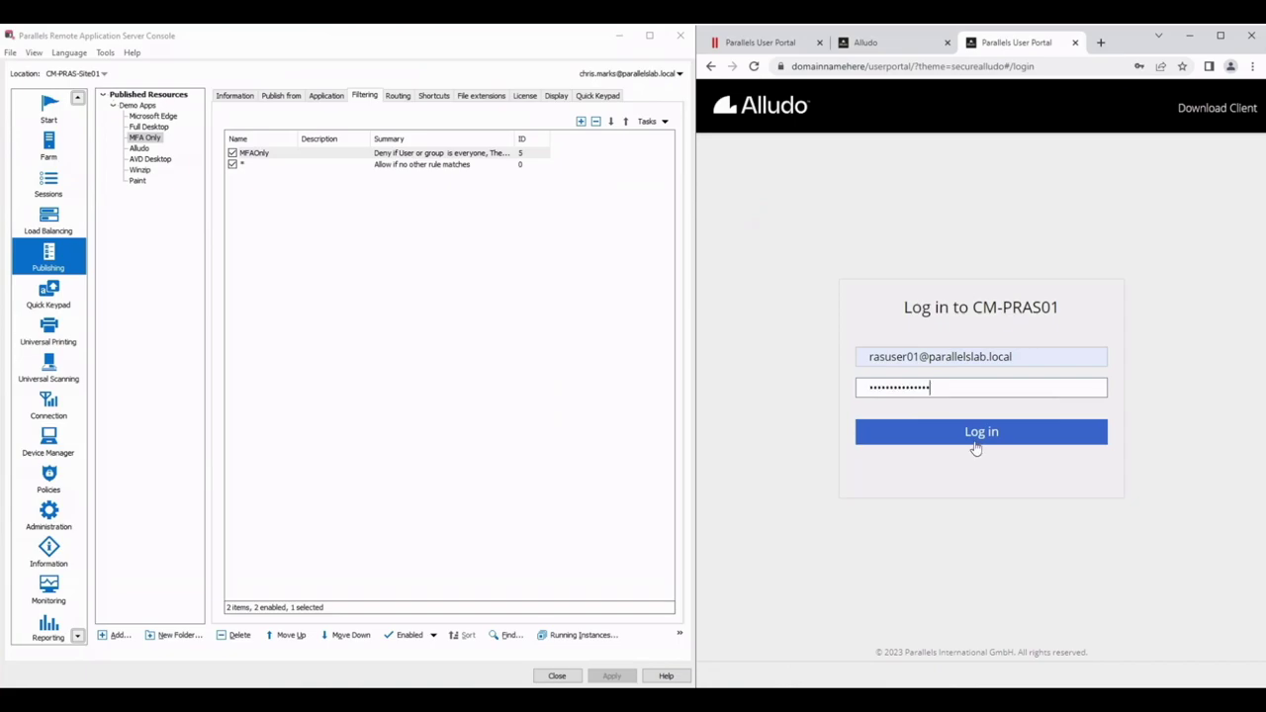
pyautogui.click(975, 435)
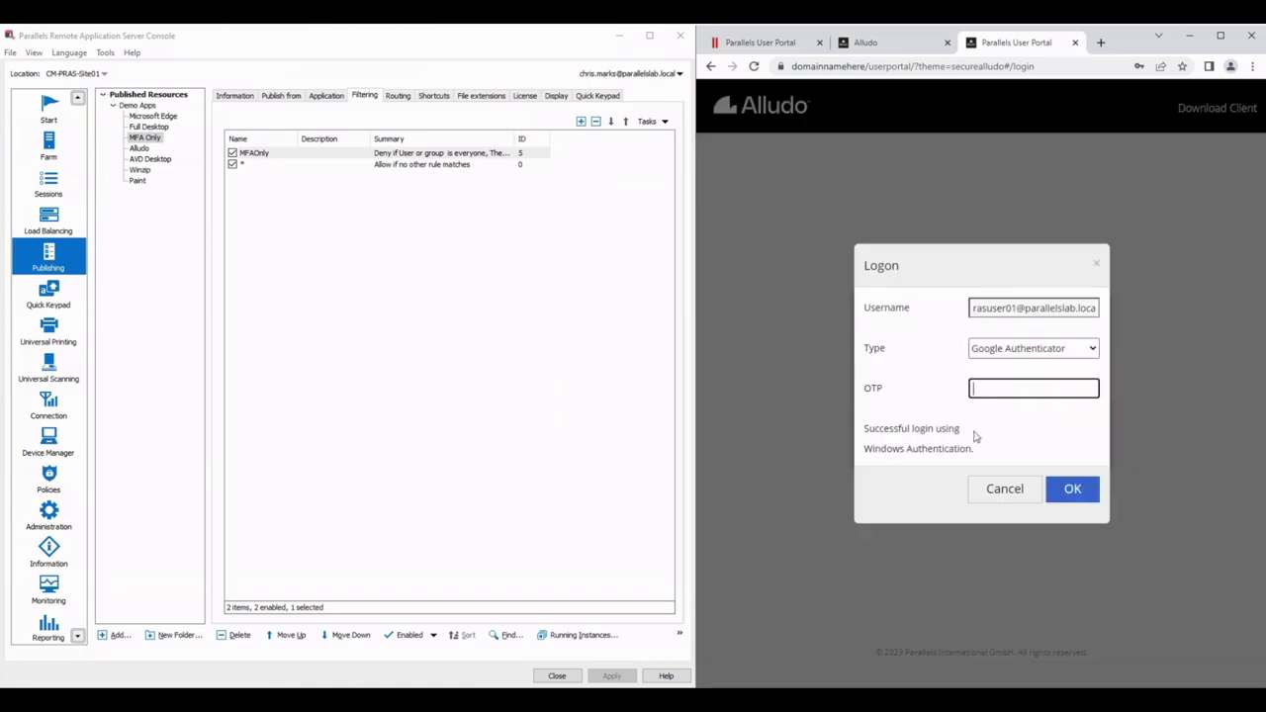